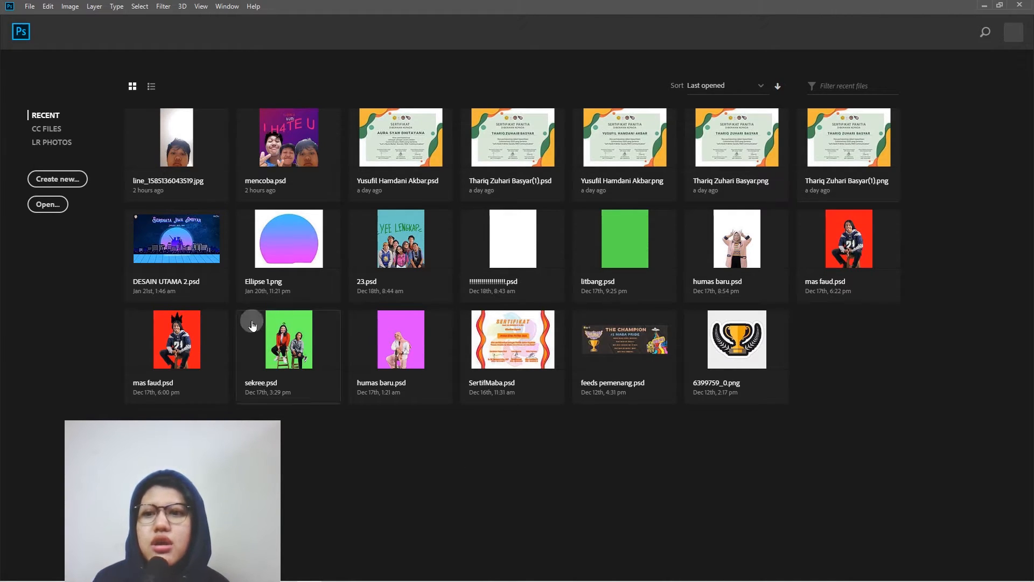
# - Start a new document and name it BELAJAR NGEDIT
pyautogui.click(61, 173)
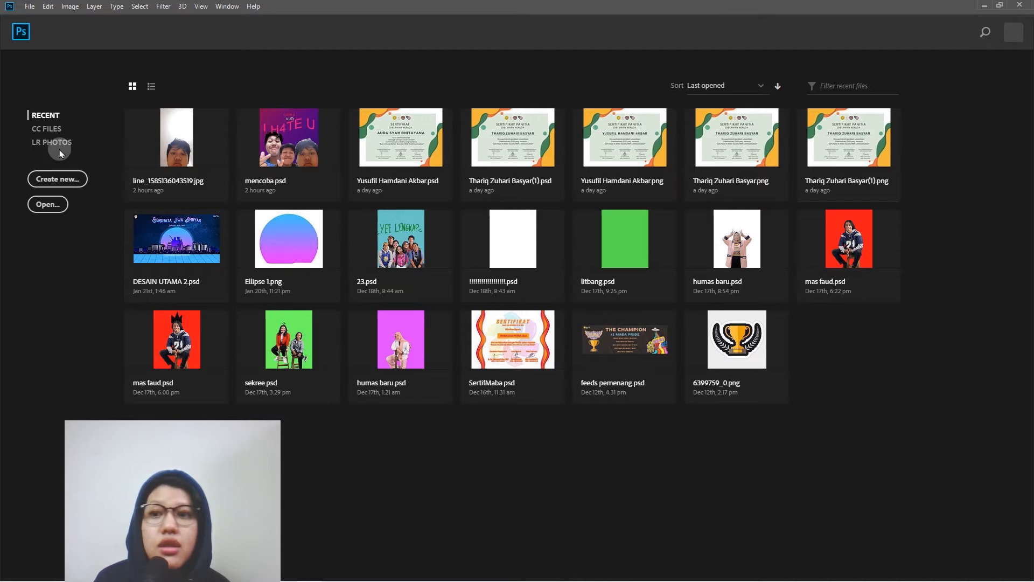
pyautogui.click(30, 6)
pyautogui.click(33, 20)
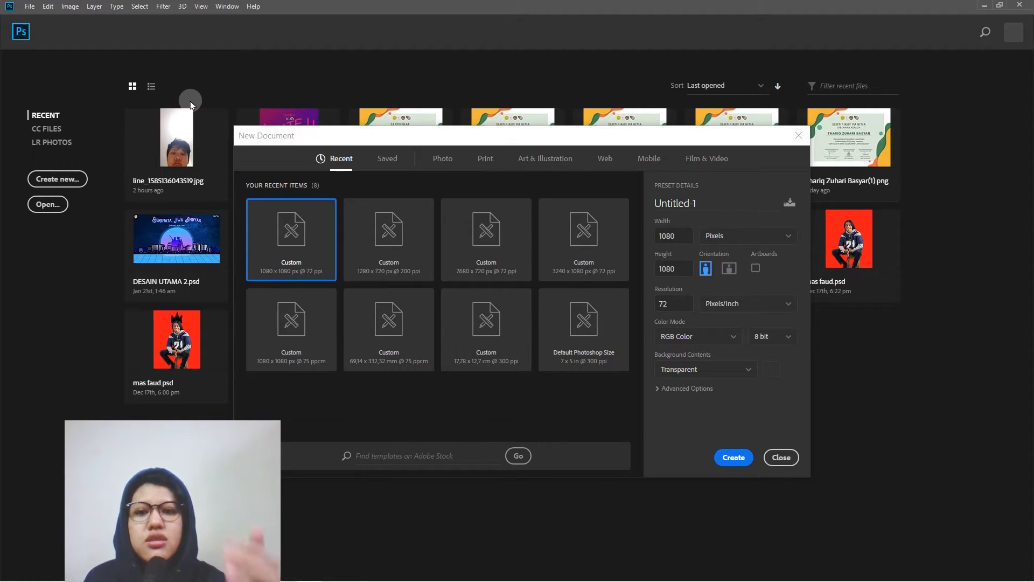
pyautogui.click(717, 202)
pyautogui.hotkey('ctrl', 'a')
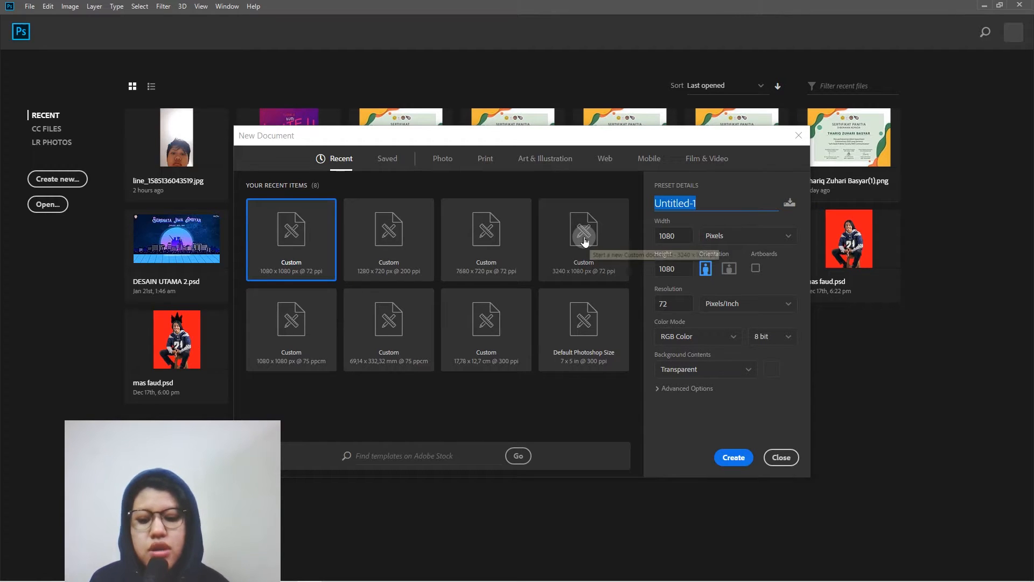
pyautogui.write('BELAJAR')
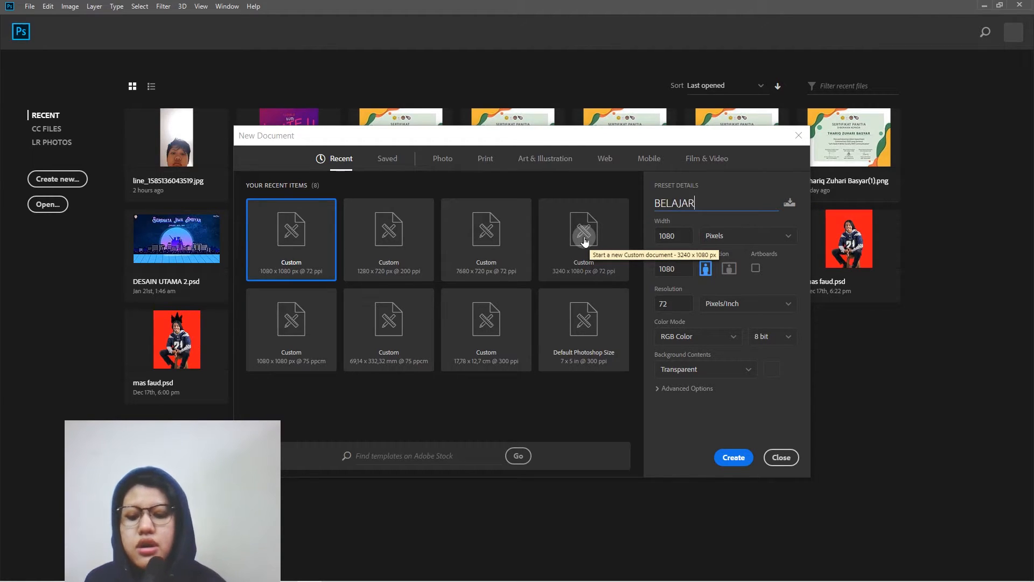
pyautogui.write(' NGEDIT')
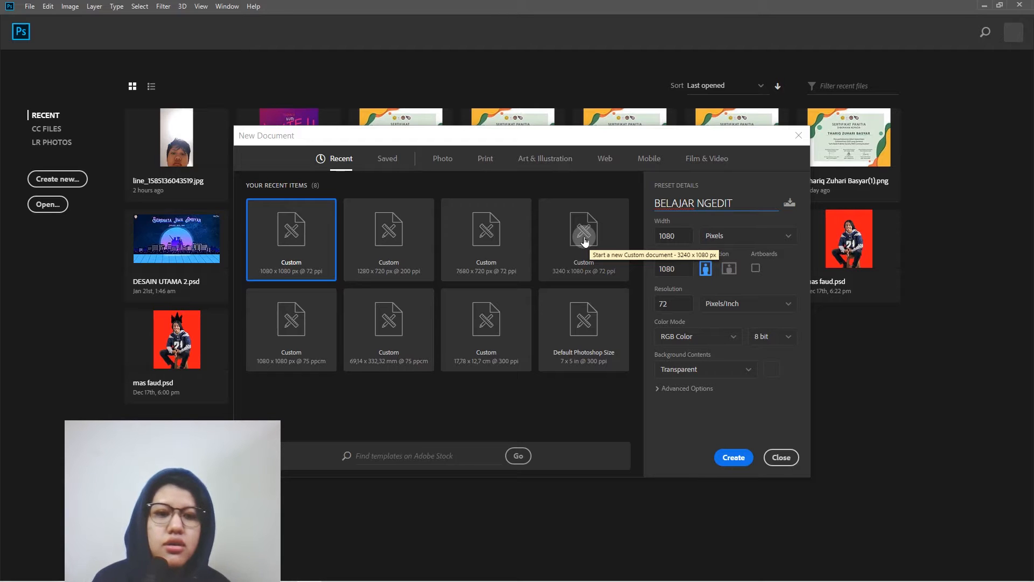
# - Set the new document's units to pixels, resolution to 300 pixels/inch and color mode to RGB Color
pyautogui.click(784, 240)
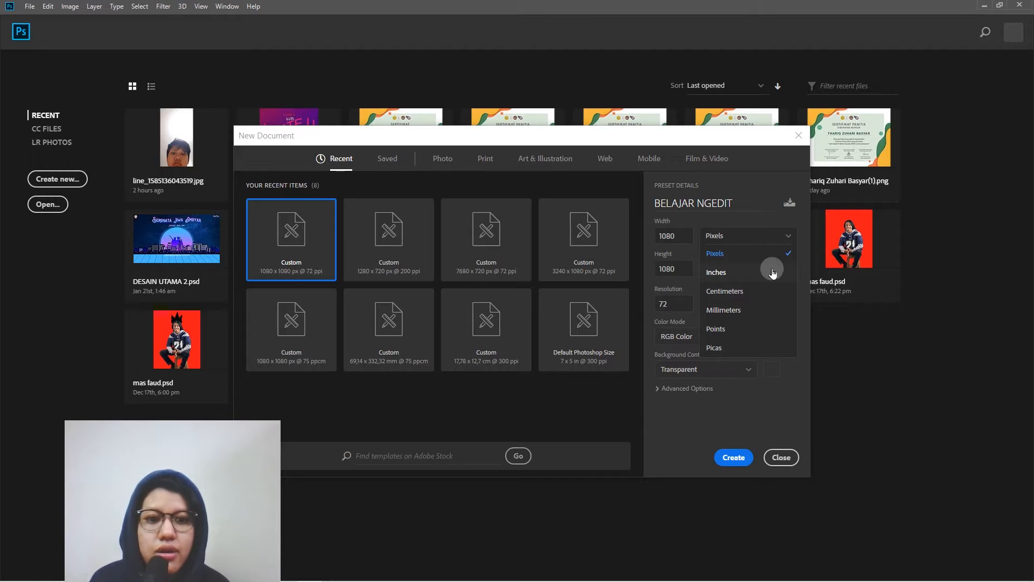
pyautogui.click(767, 254)
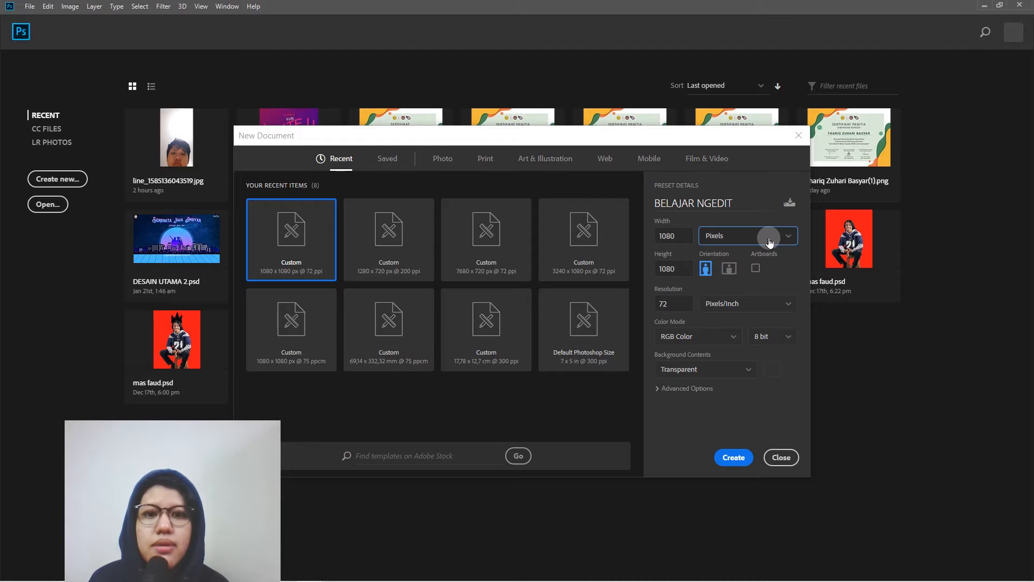
pyautogui.doubleClick(682, 304)
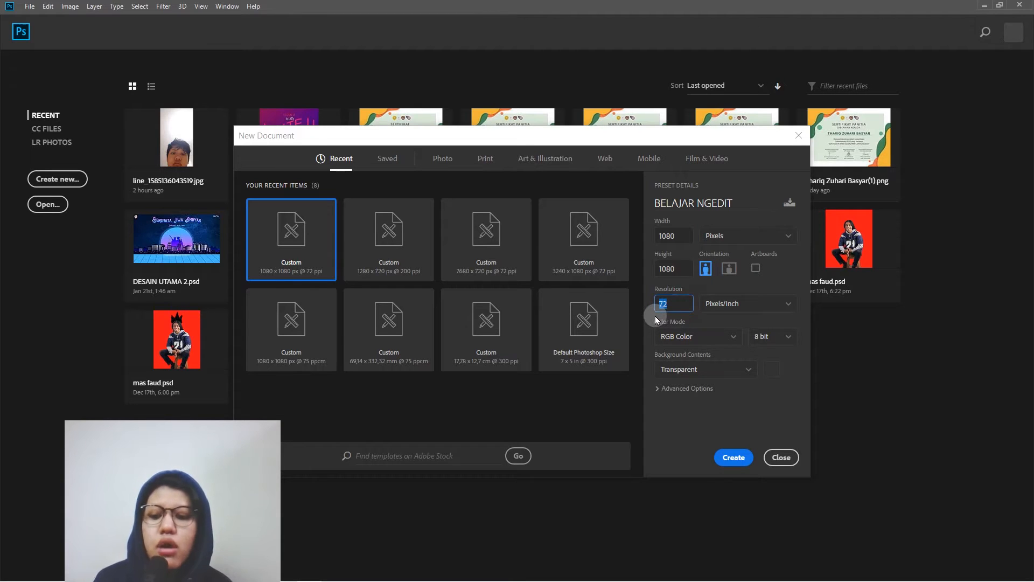
pyautogui.write('300')
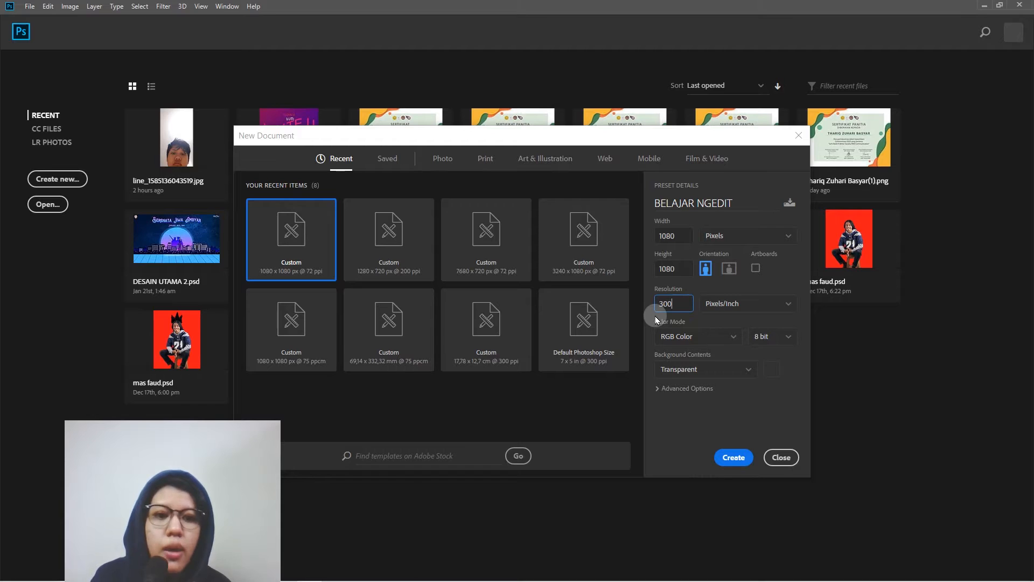
pyautogui.click(731, 323)
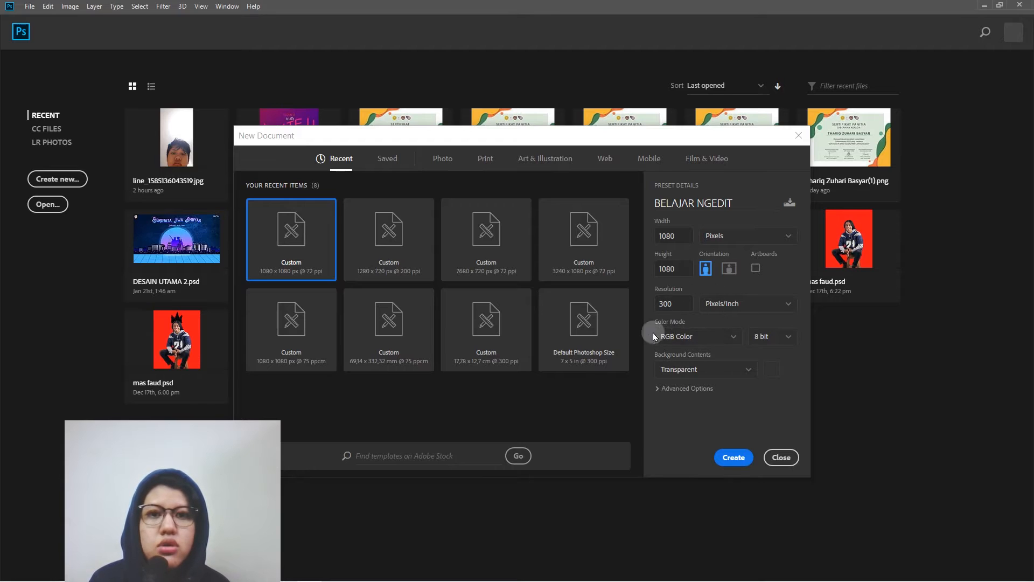
pyautogui.click(734, 339)
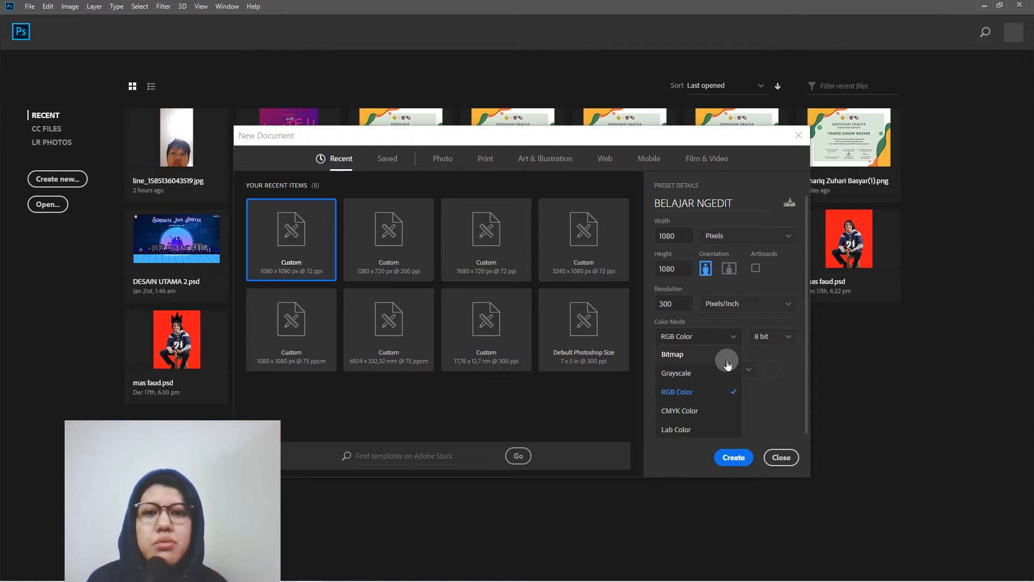
pyautogui.click(715, 392)
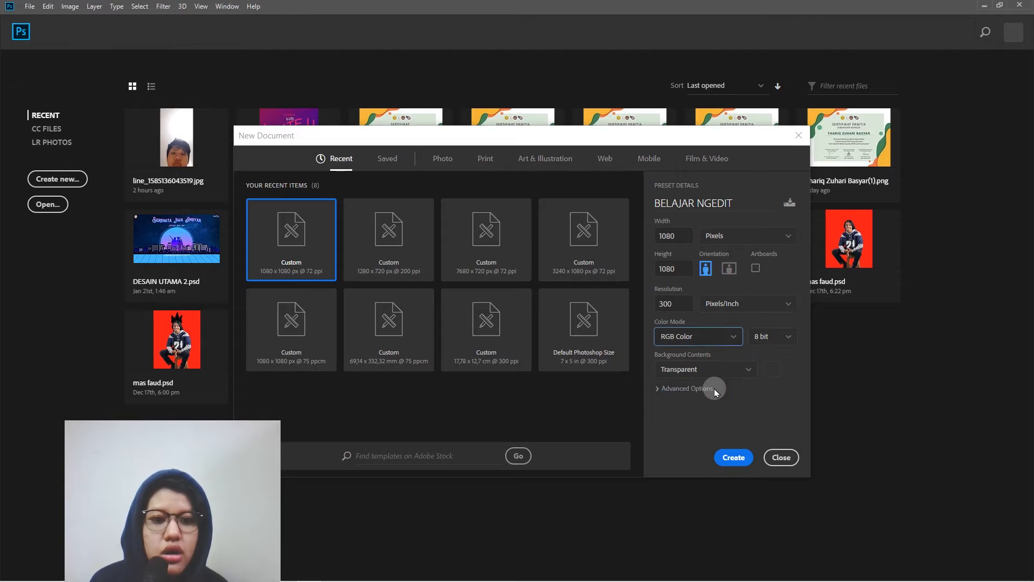
# - Set the background contents to Transparent and create the document
pyautogui.click(749, 369)
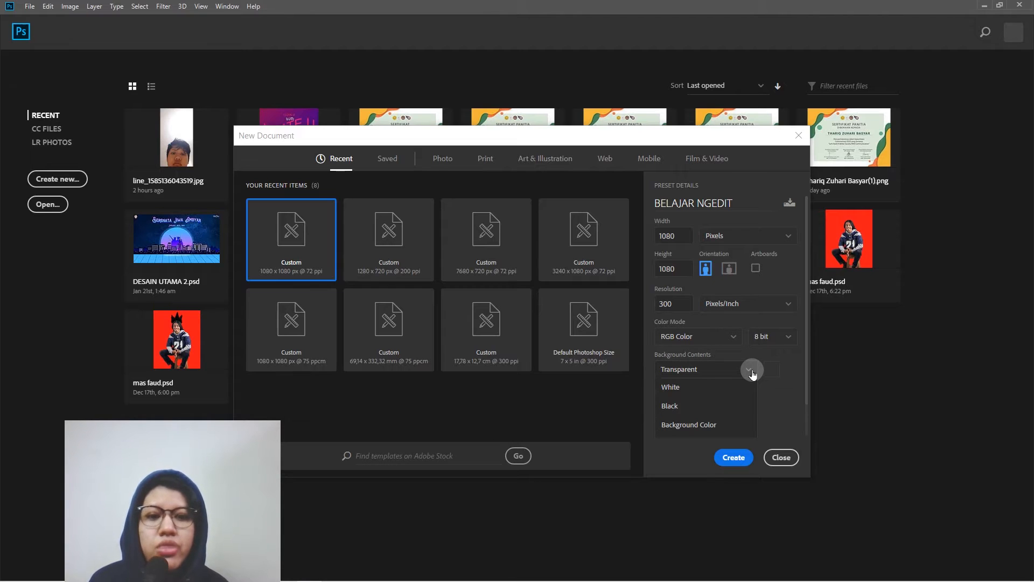
pyautogui.scroll(-2, 704, 406)
pyautogui.scroll(2, 704, 405)
pyautogui.scroll(-2, 704, 406)
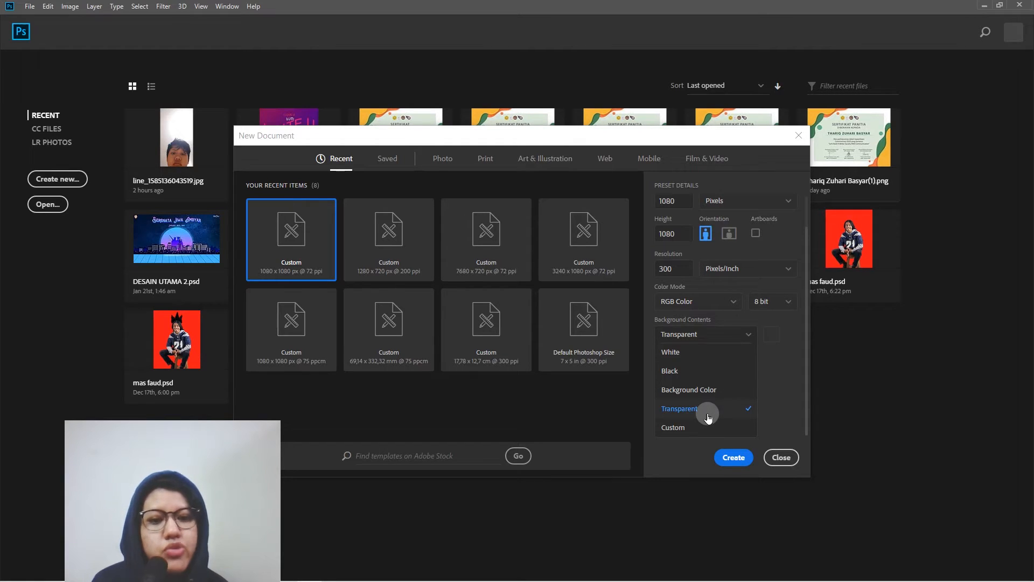
pyautogui.click(707, 416)
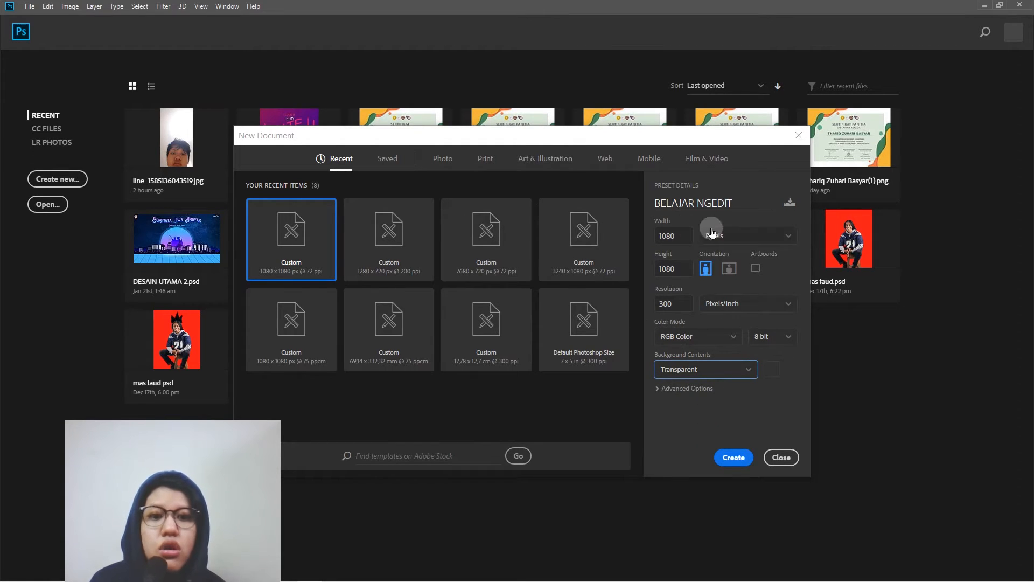
pyautogui.click(743, 457)
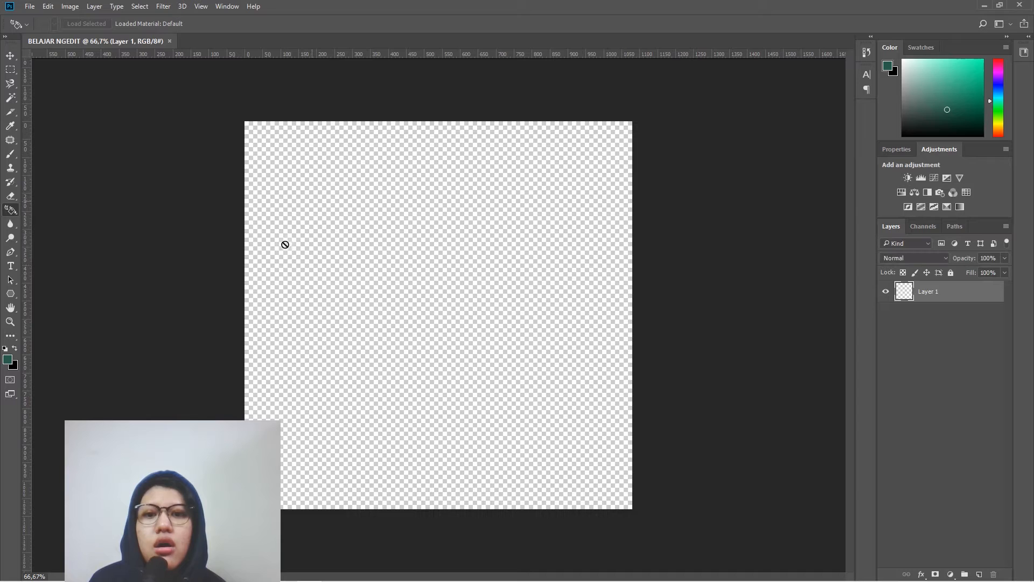
# - View the Type tool's Character settings, close them and return to the Move tool
pyautogui.click(10, 55)
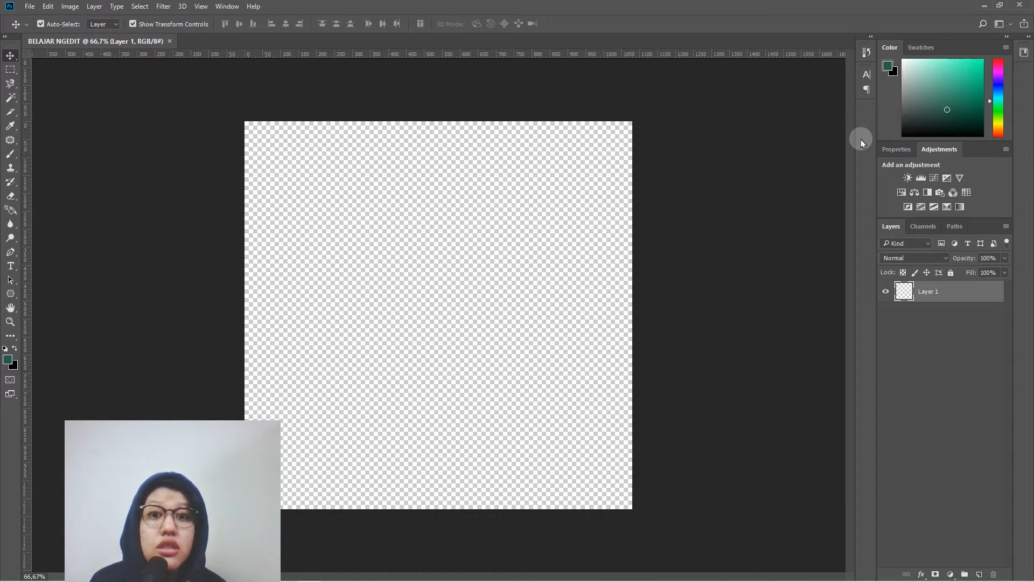
pyautogui.click(10, 266)
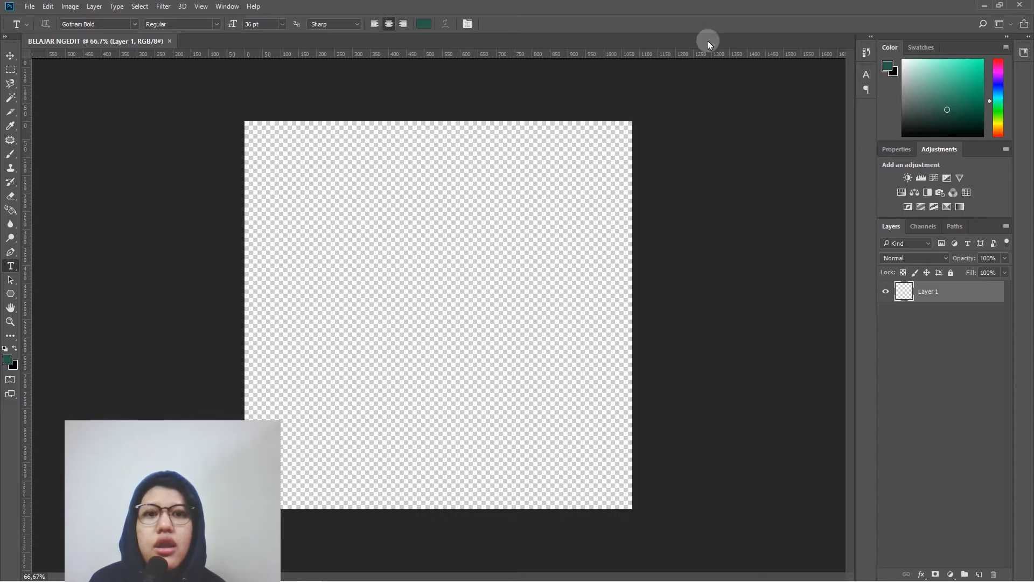
pyautogui.click(866, 75)
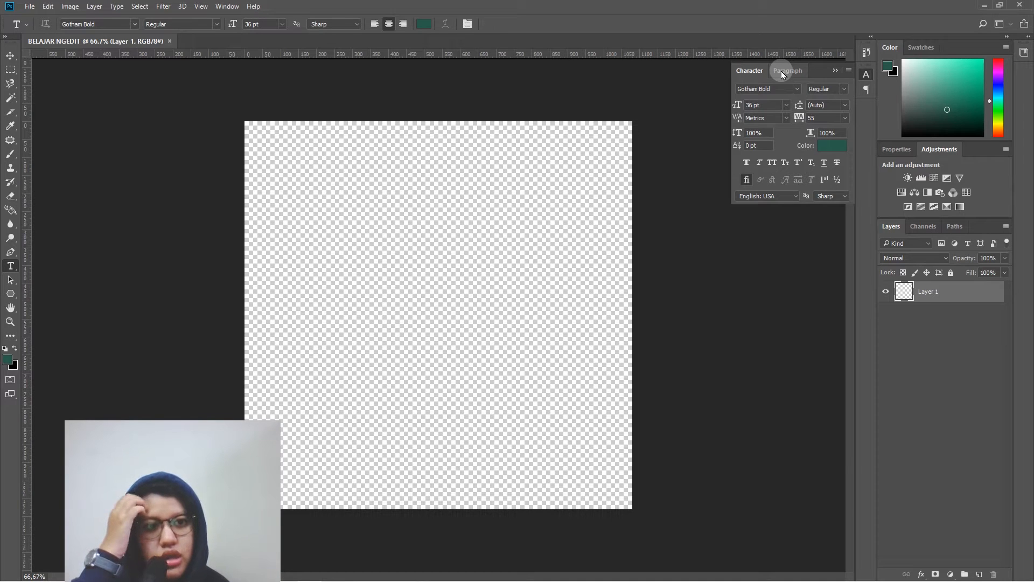
pyautogui.click(10, 56)
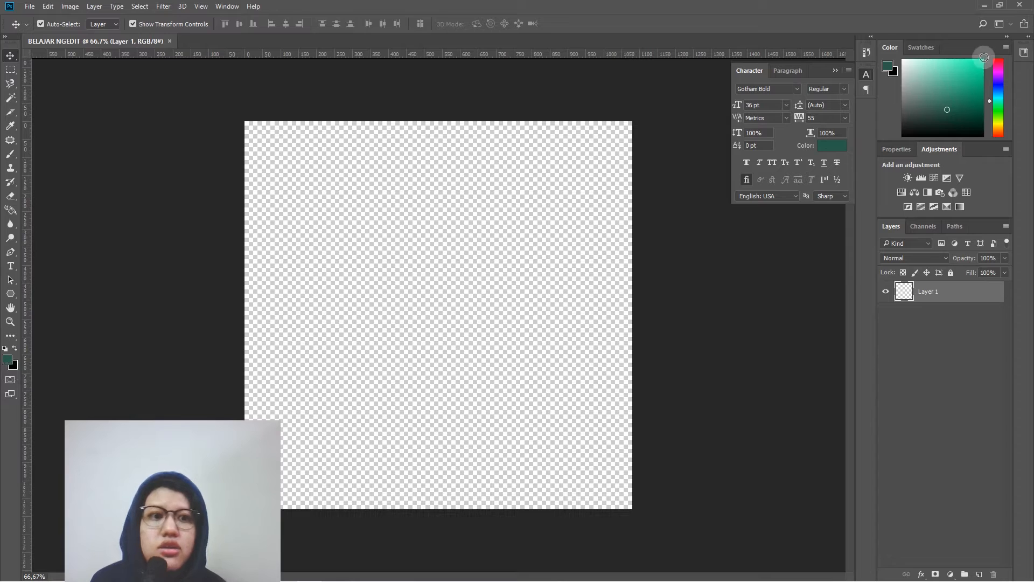
pyautogui.click(836, 71)
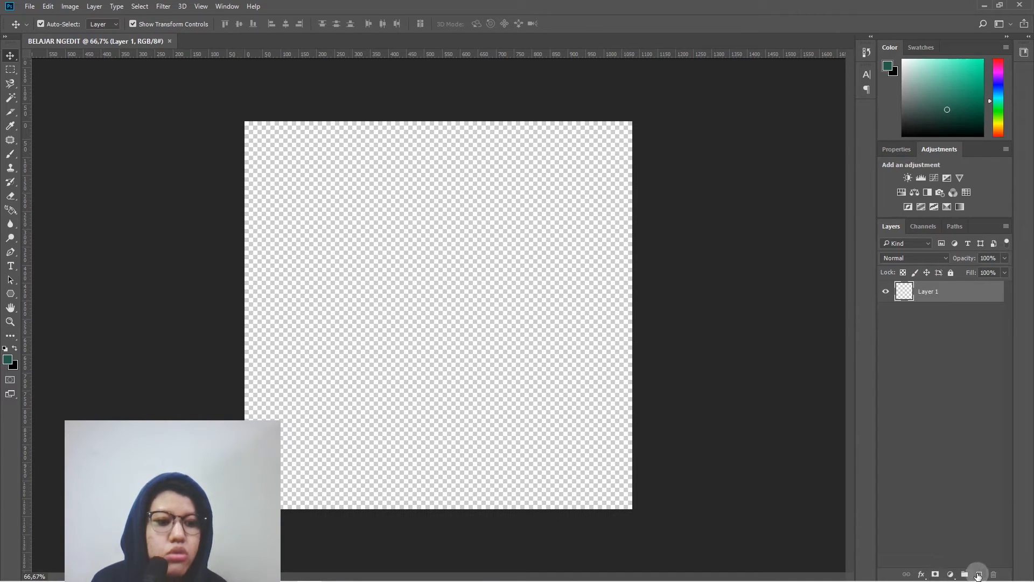
pyautogui.moveTo(919, 571)
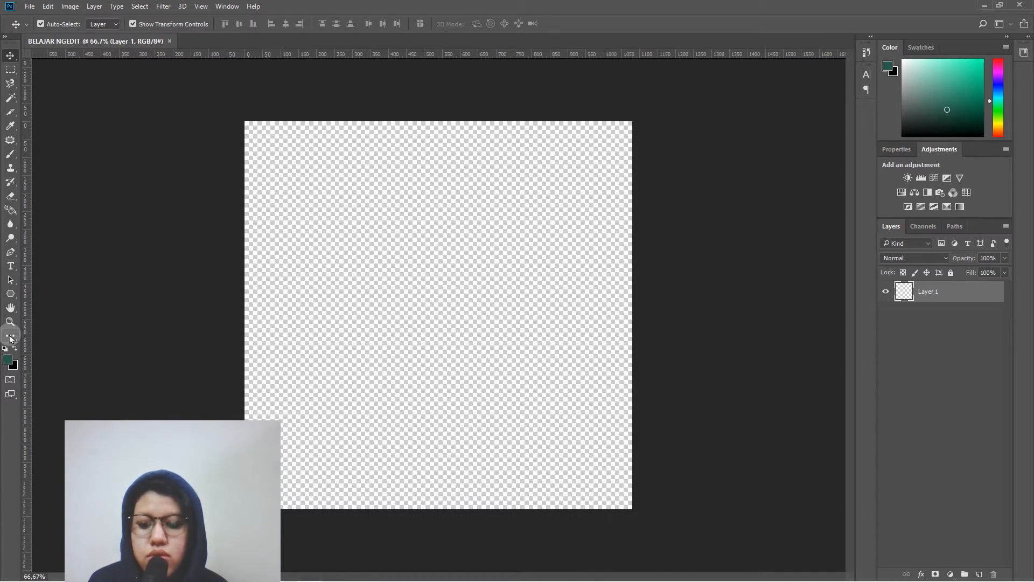
pyautogui.press('g')
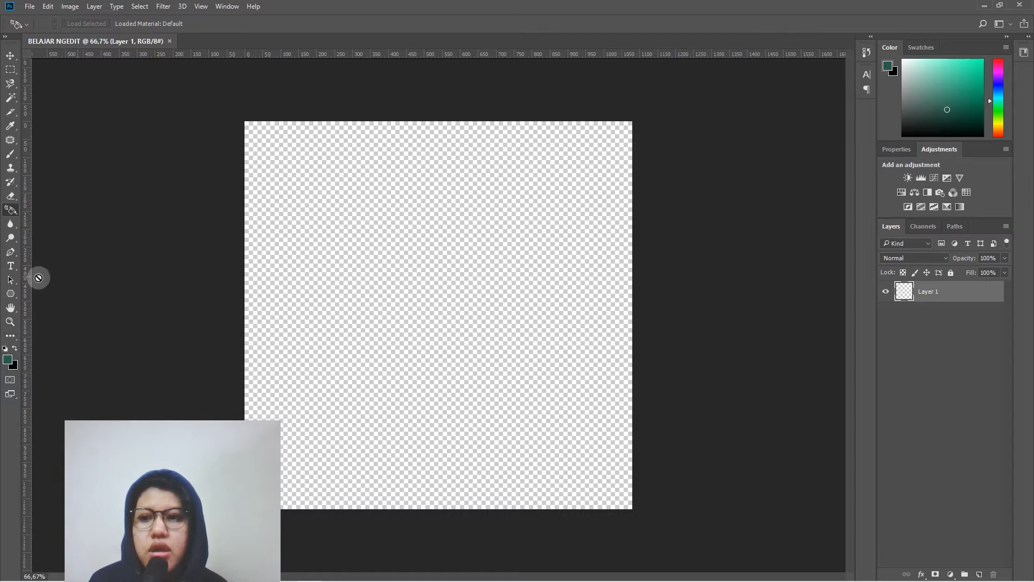
pyautogui.click(10, 211)
pyautogui.rightClick(10, 211)
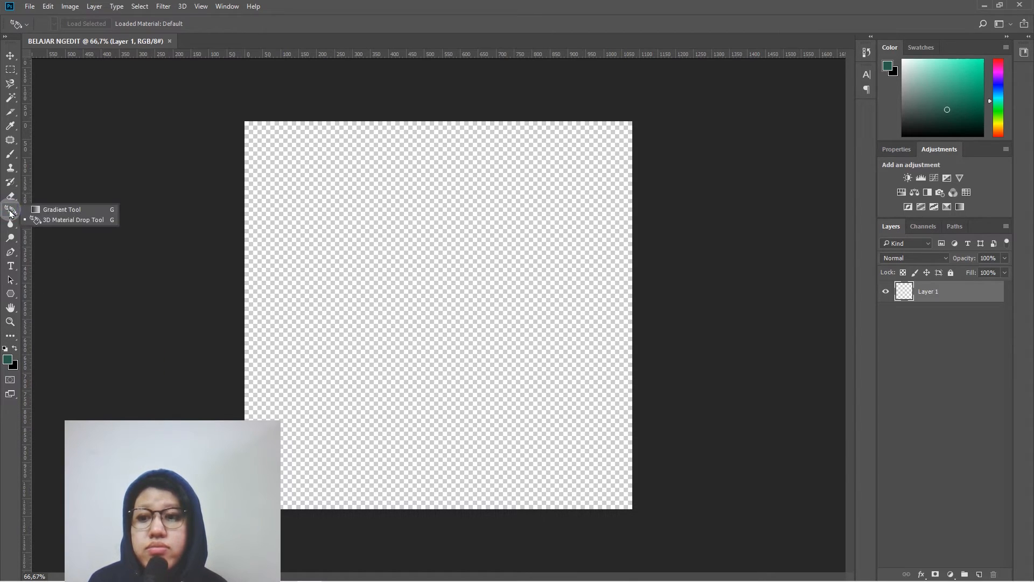
pyautogui.click(11, 210)
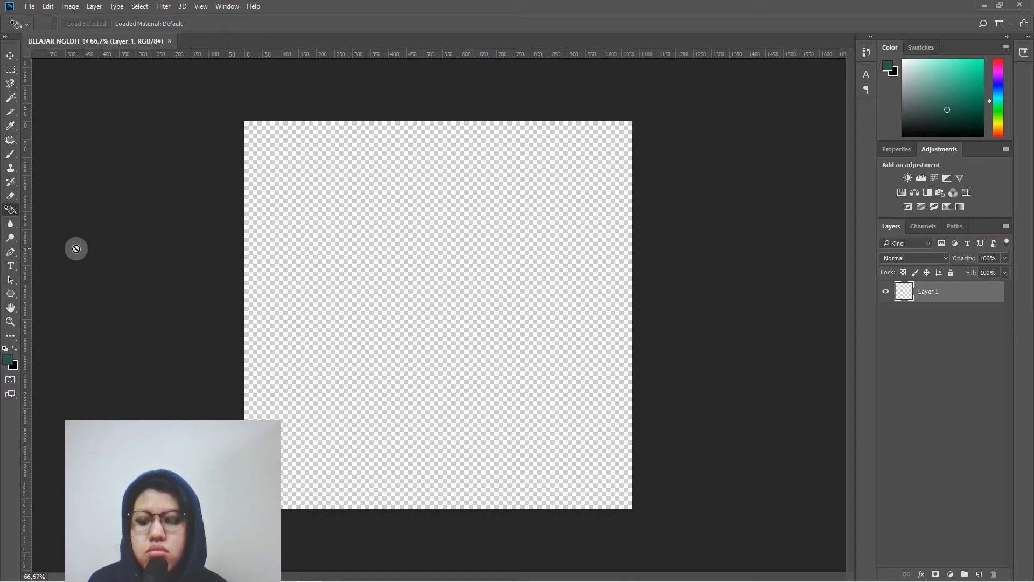
pyautogui.click(11, 55)
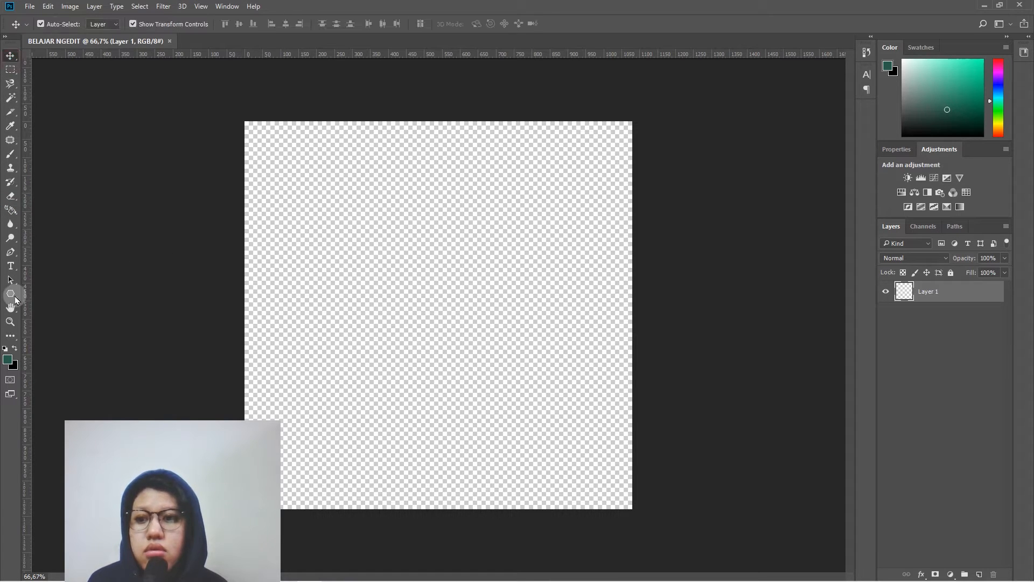
# - Fill all of Layer 1 with the dark green foreground color using the Paint Bucket Tool
pyautogui.click(10, 335)
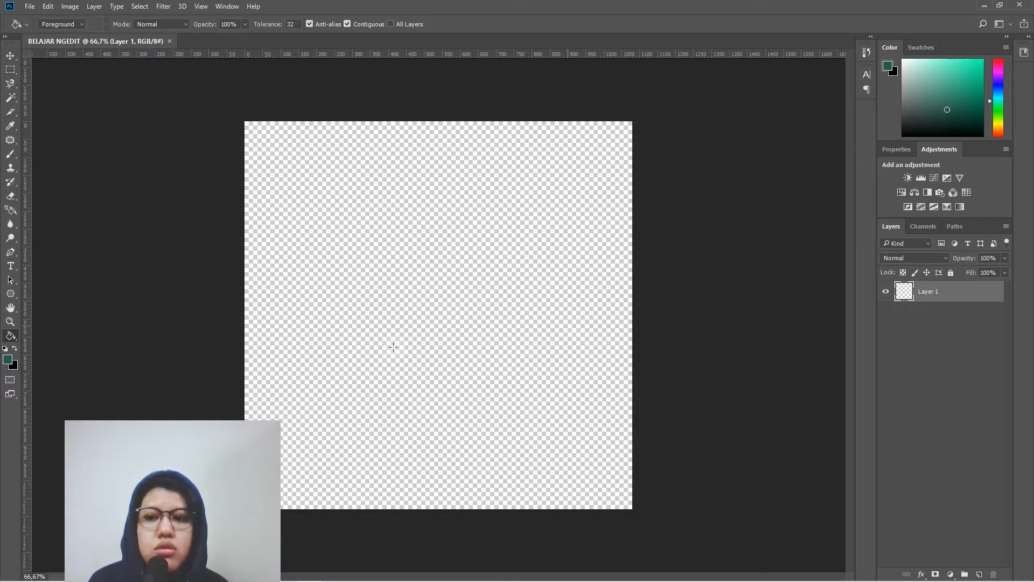
pyautogui.rightClick(9, 336)
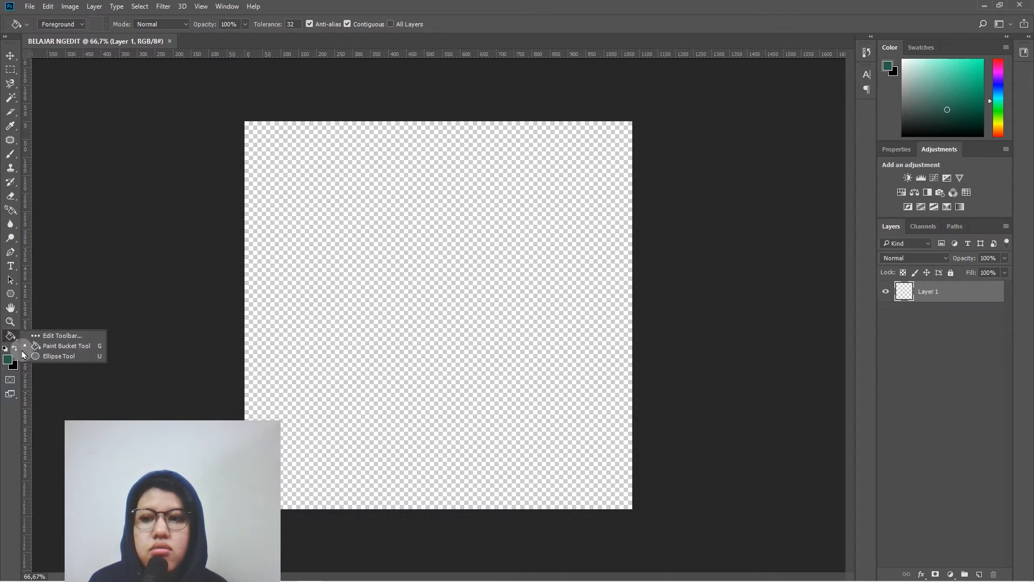
pyautogui.click(65, 346)
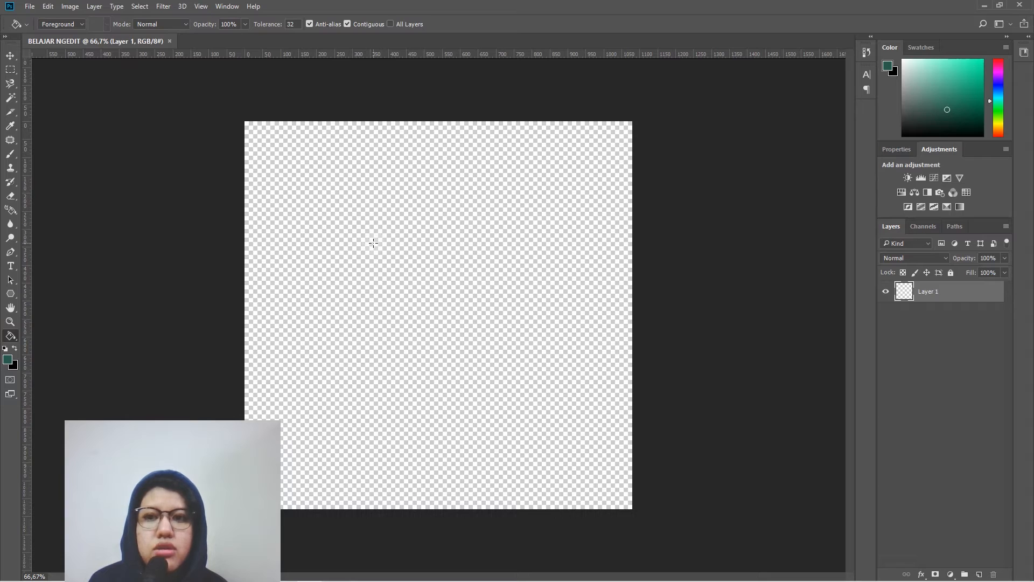
pyautogui.click(373, 246)
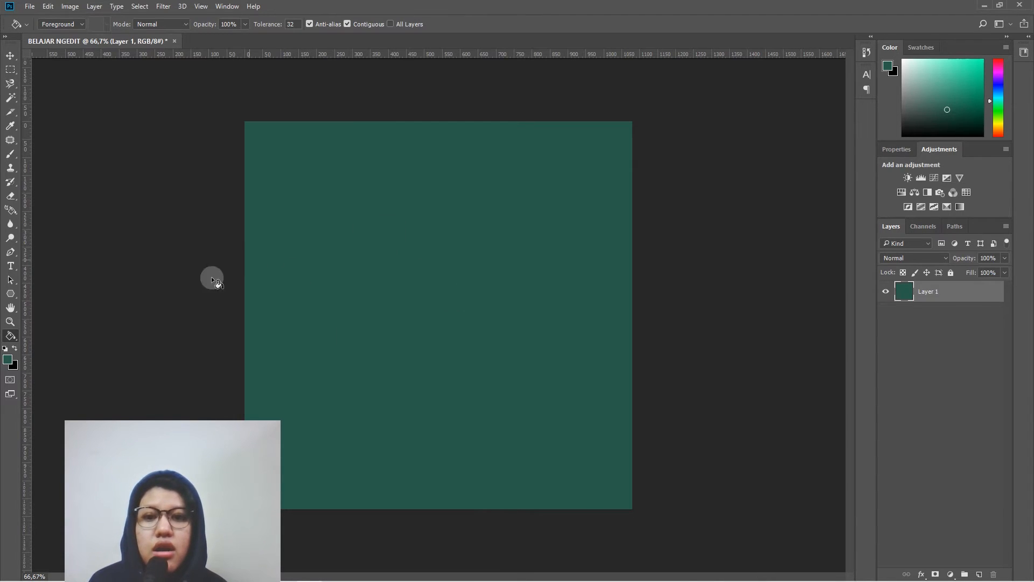
pyautogui.click(10, 56)
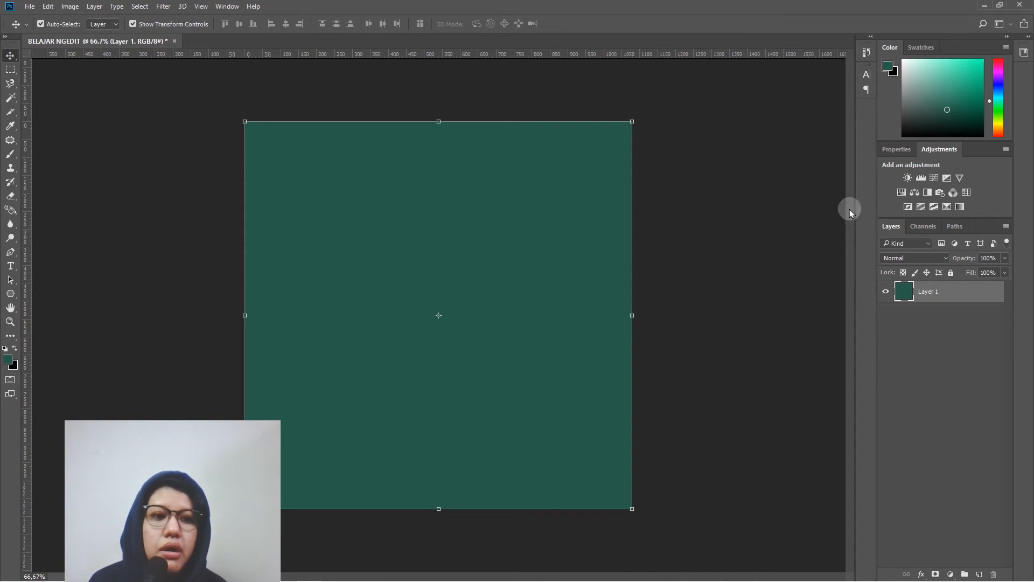
# - Lock all of the green Layer 1 and add a new empty layer above it
pyautogui.click(951, 272)
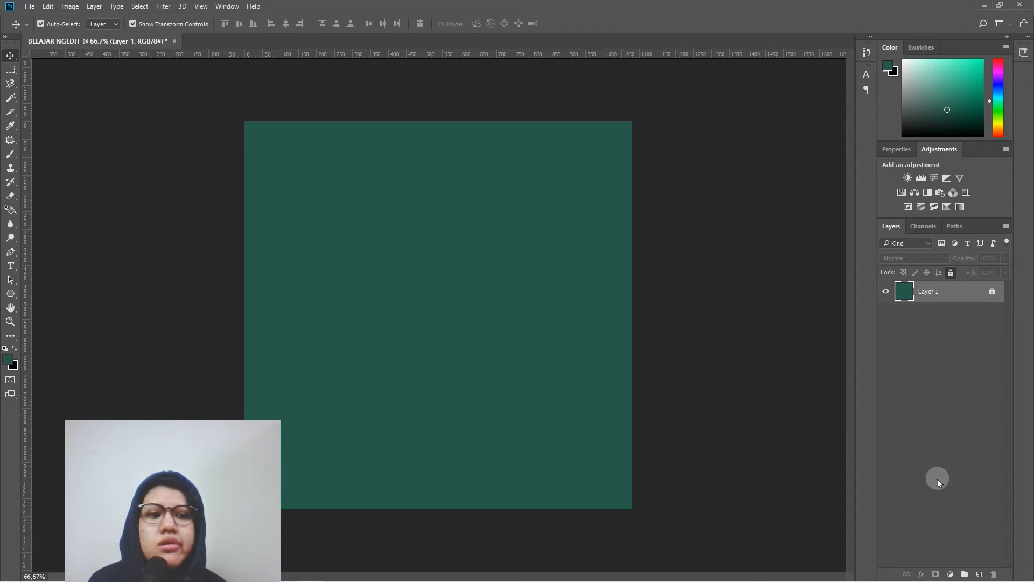
pyautogui.click(979, 573)
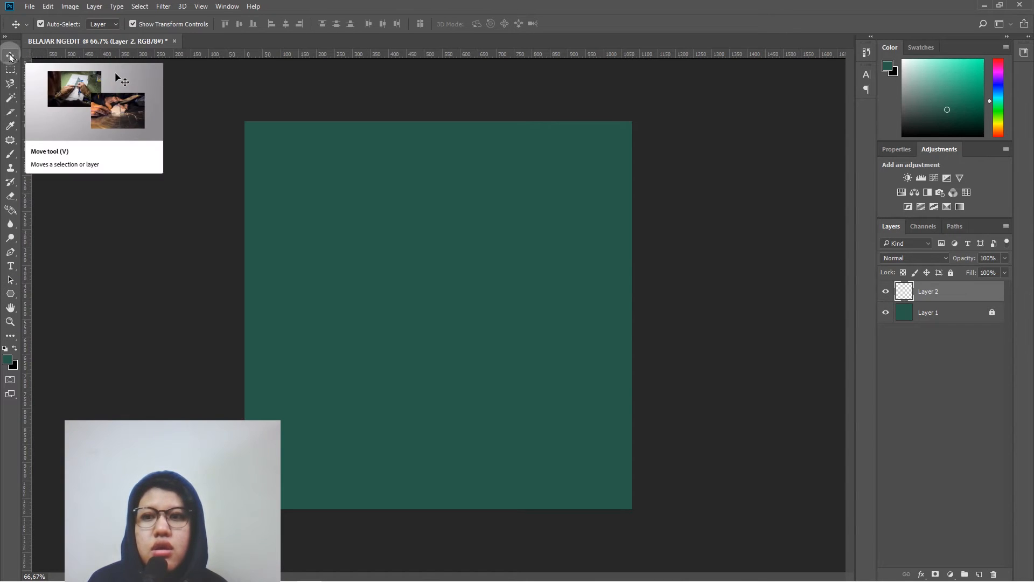
# - Draw a rectangle about 415 x 193 px with the Rectangle Tool in the upper part of the canvas and fill it white
pyautogui.click(13, 290)
pyautogui.rightClick(14, 290)
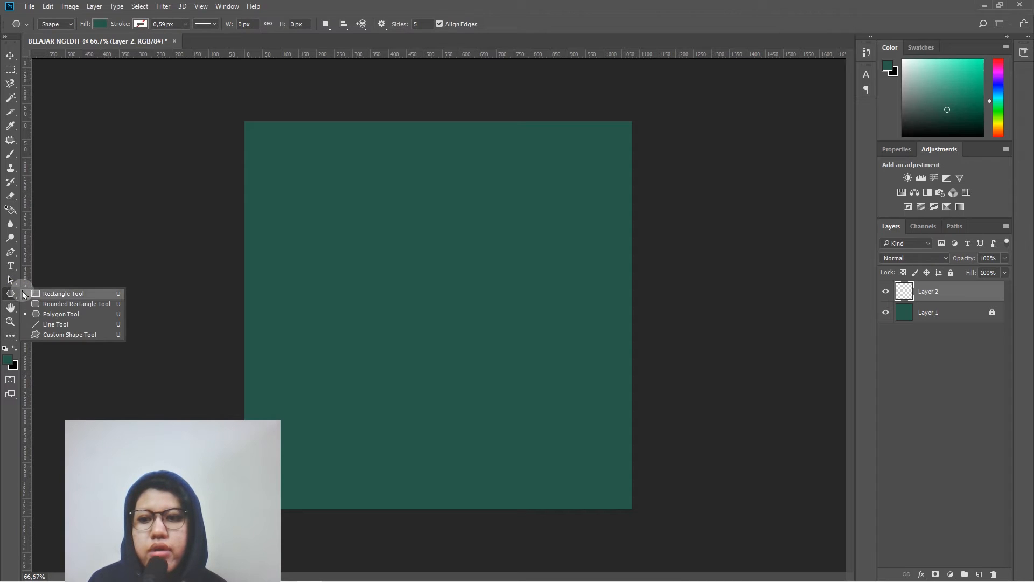
pyautogui.click(45, 281)
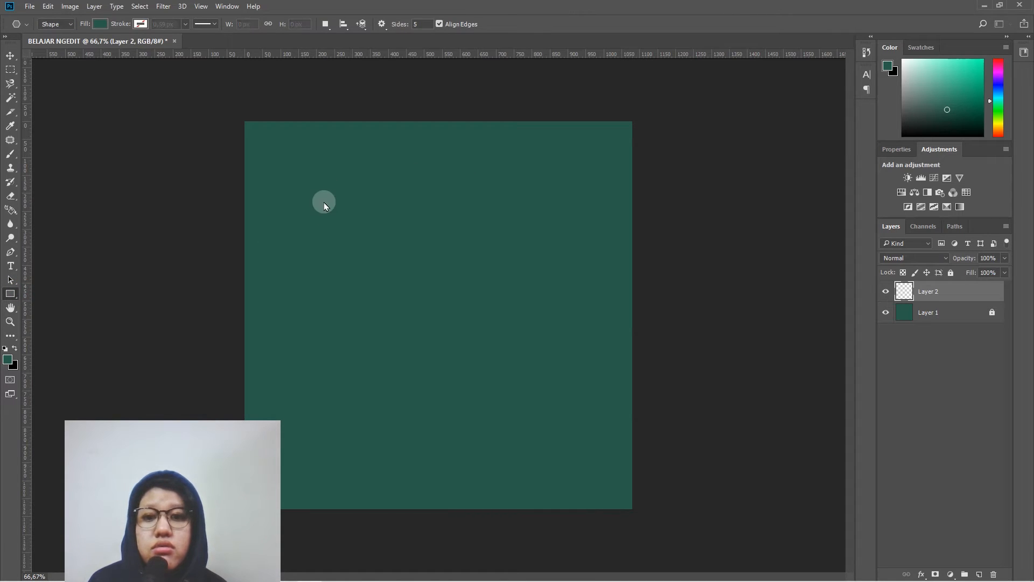
pyautogui.moveTo(323, 201); pyautogui.dragTo(408, 243)
pyautogui.moveTo(472, 269); pyautogui.dragTo(472, 270)
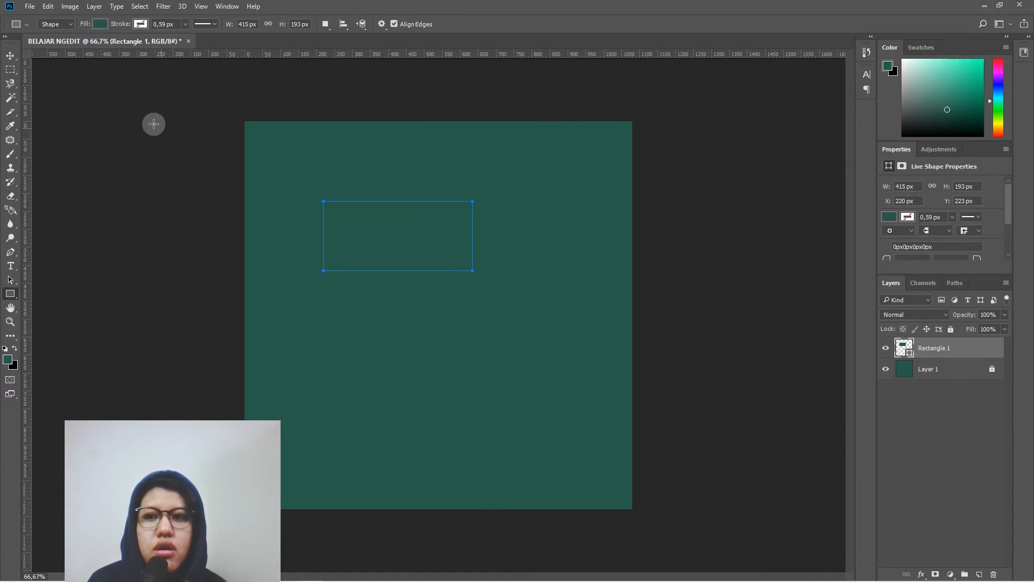
pyautogui.click(102, 23)
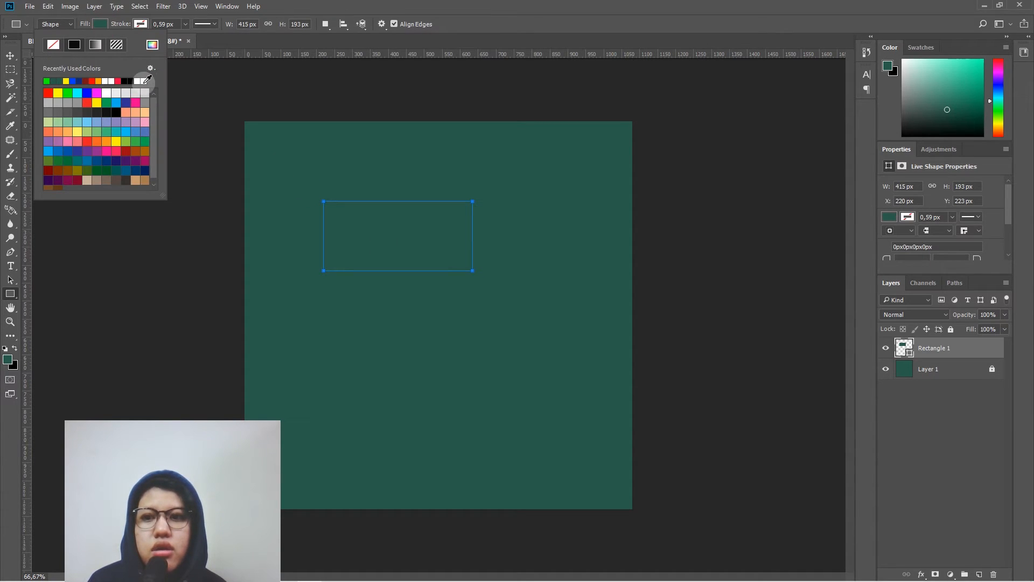
pyautogui.click(143, 81)
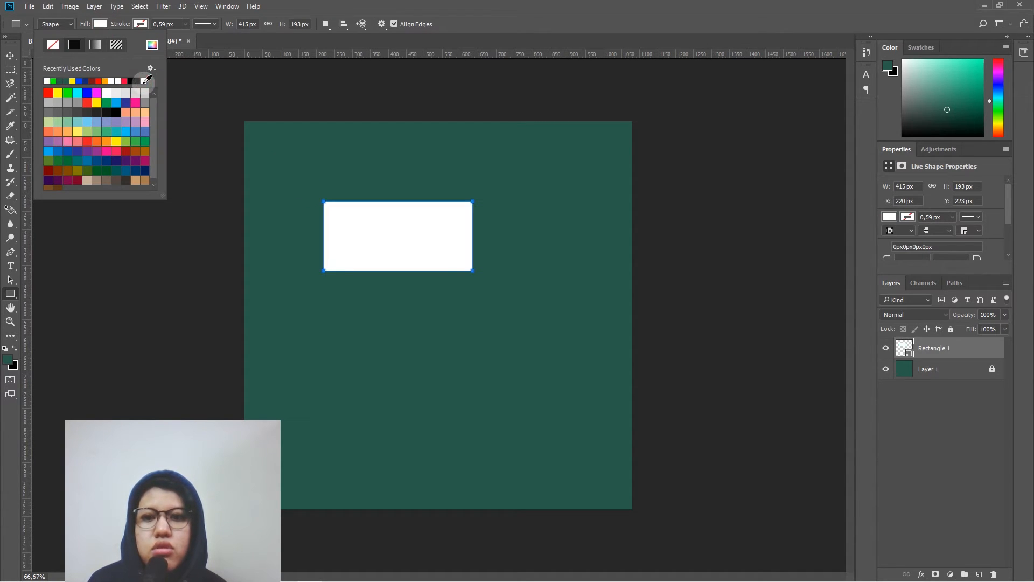
# - Move the white rectangle straight down to about Y 335 px, and turn Show Transform Controls off and on again
pyautogui.click(9, 56)
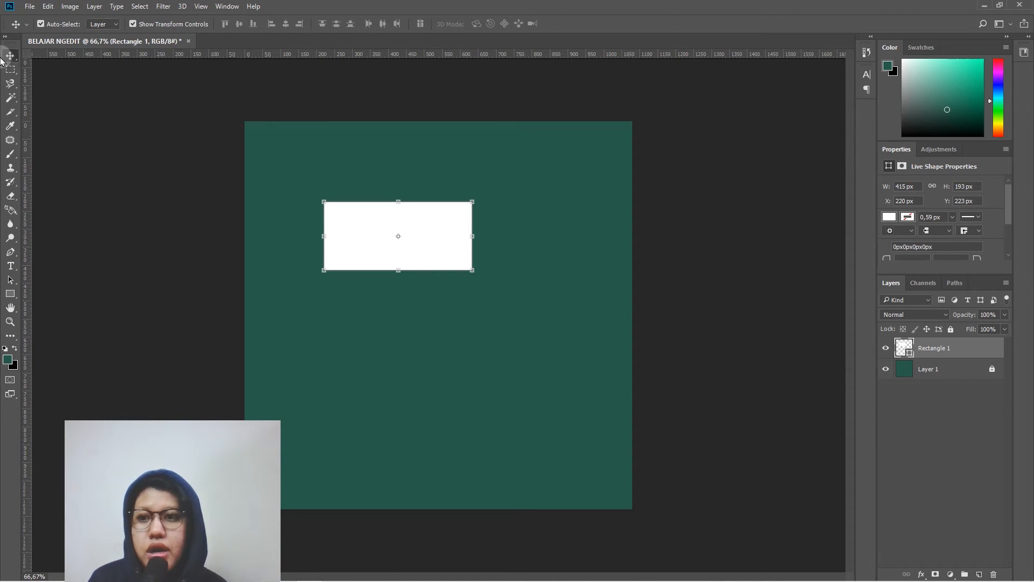
pyautogui.moveTo(358, 231)
pyautogui.mouseDown()
pyautogui.moveTo(396, 218)
pyautogui.moveTo(342, 218)
pyautogui.moveTo(392, 218)
pyautogui.moveTo(406, 239)
pyautogui.moveTo(365, 248)
pyautogui.mouseUp()
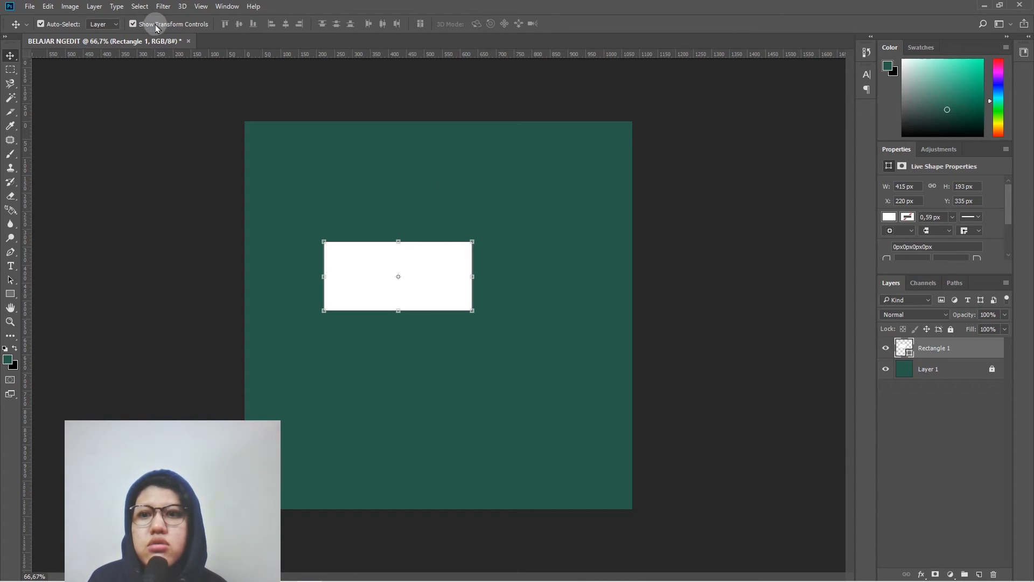
pyautogui.click(132, 23)
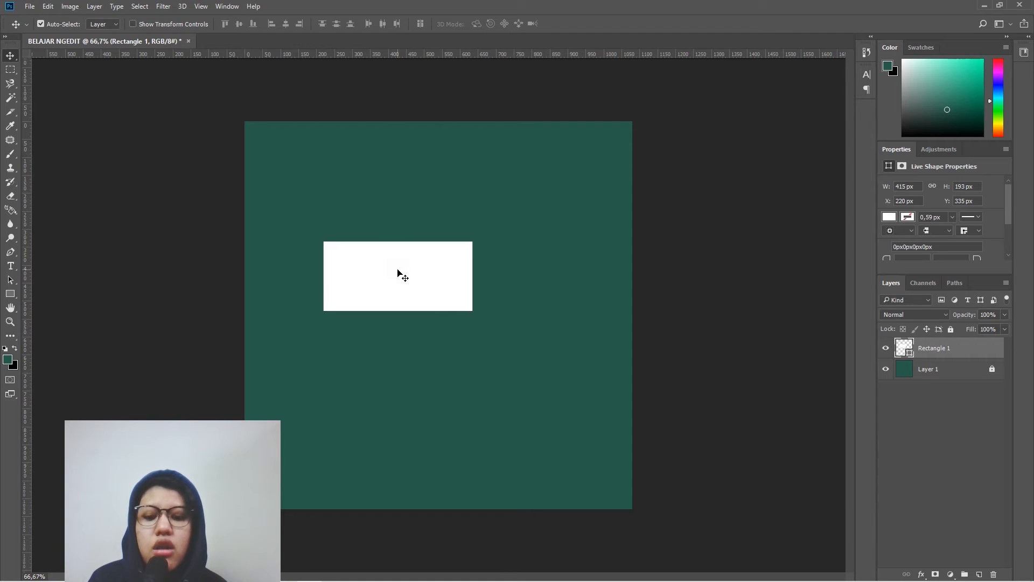
pyautogui.click(143, 25)
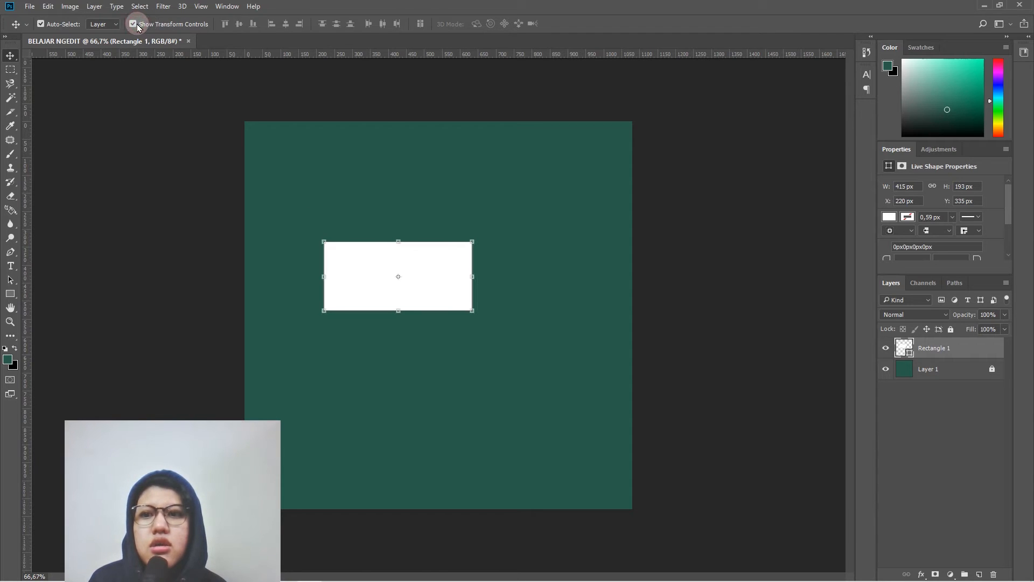
# - Try enlarging the white rectangle without constrained proportions from its upper-right corner twice, undoing each resize
pyautogui.moveTo(471, 238); pyautogui.dragTo(533, 177)
pyautogui.press('Return')
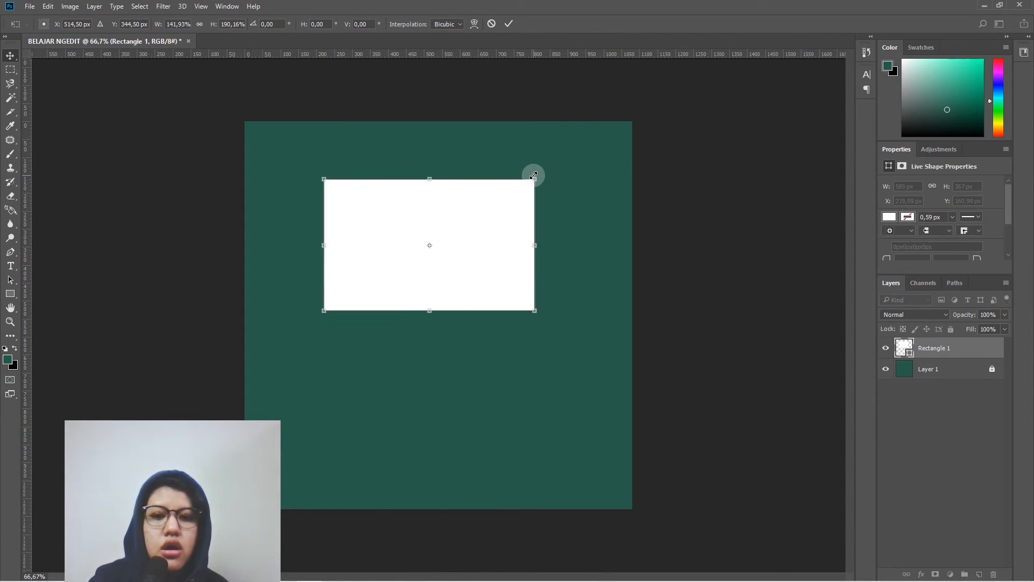
pyautogui.hotkey('ctrl', 'z')
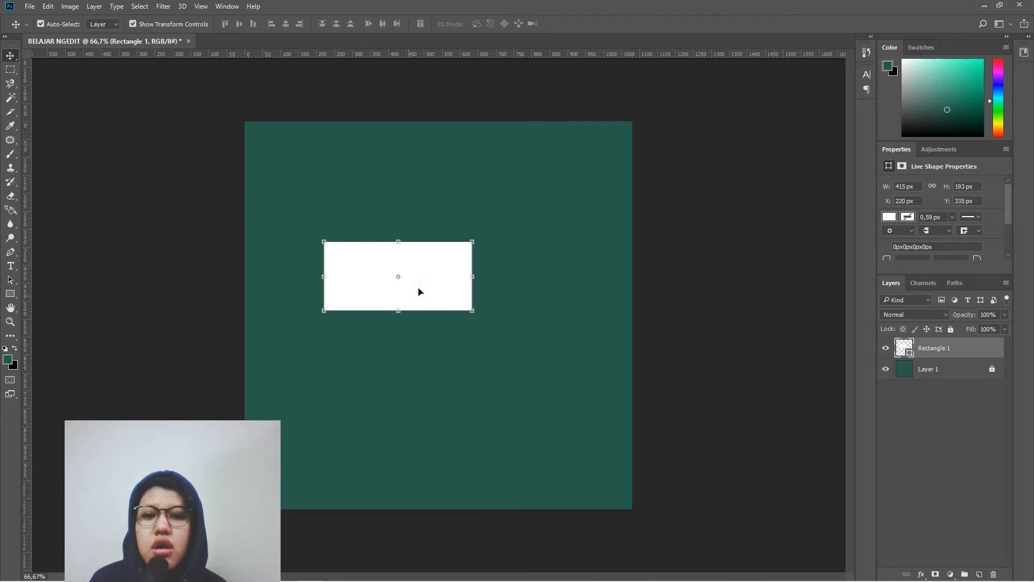
pyautogui.click(473, 241)
pyautogui.moveTo(473, 240); pyautogui.dragTo(552, 170)
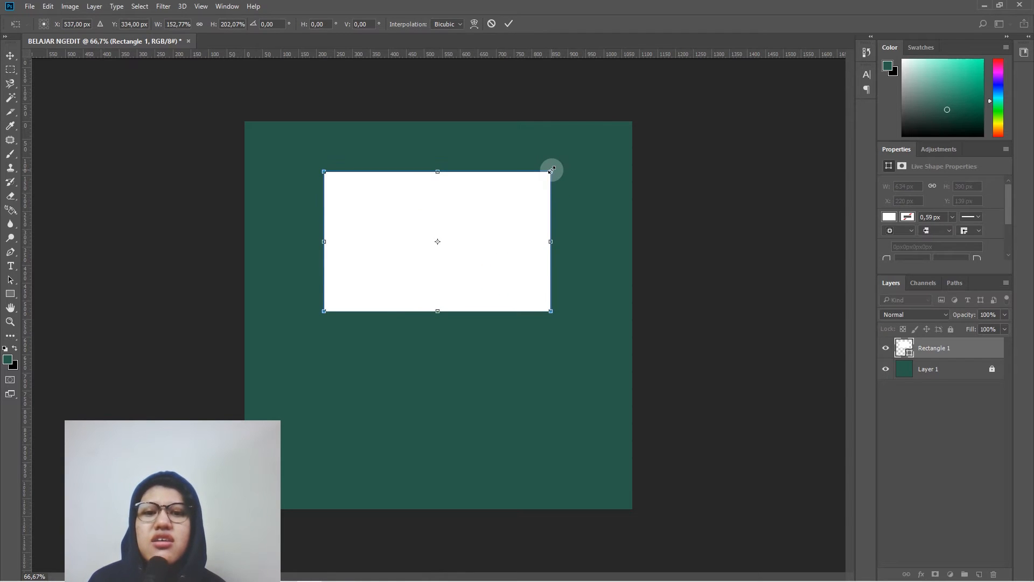
pyautogui.hotkey('ctrl', 'z')
# - Enlarge the white rectangle proportionally to about 158%, or 654 x 304 px, keeping its lower-left corner fixed
pyautogui.moveTo(472, 242); pyautogui.dragTo(552, 189)
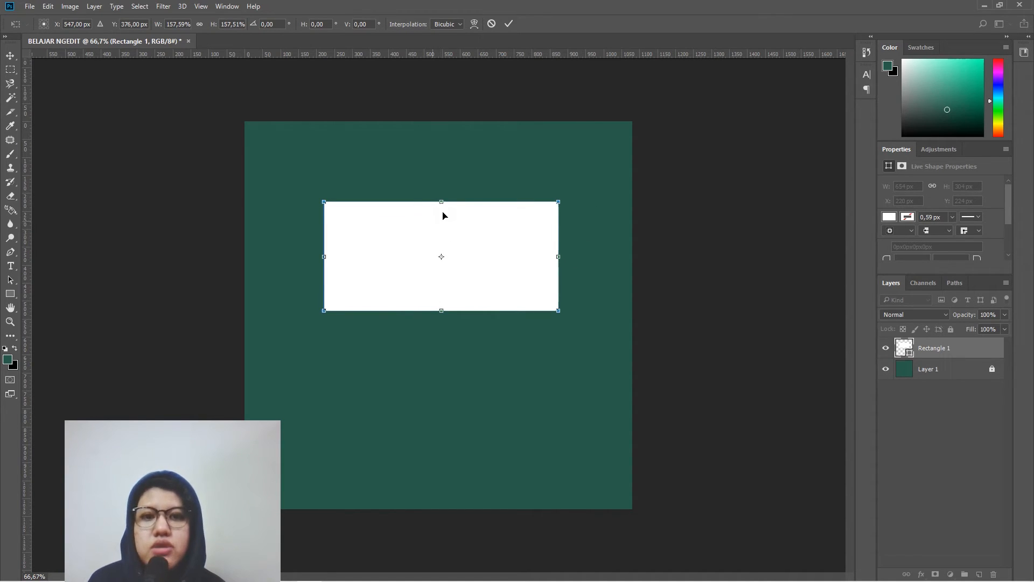
pyautogui.click(509, 23)
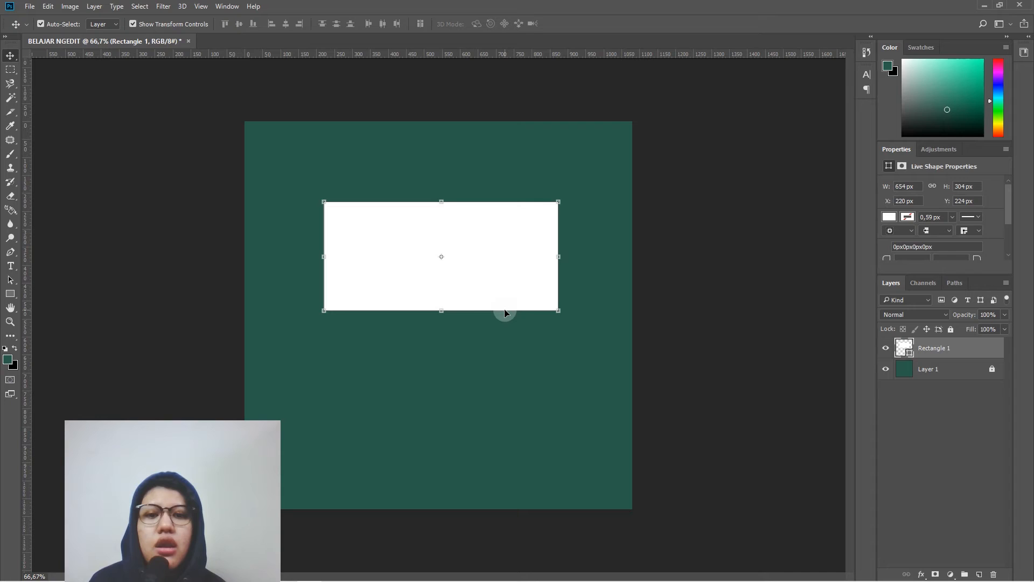
# - Select the left part of the white rectangle with a rectangular marquee and try to delete that area
pyautogui.click(10, 70)
pyautogui.rightClick(10, 70)
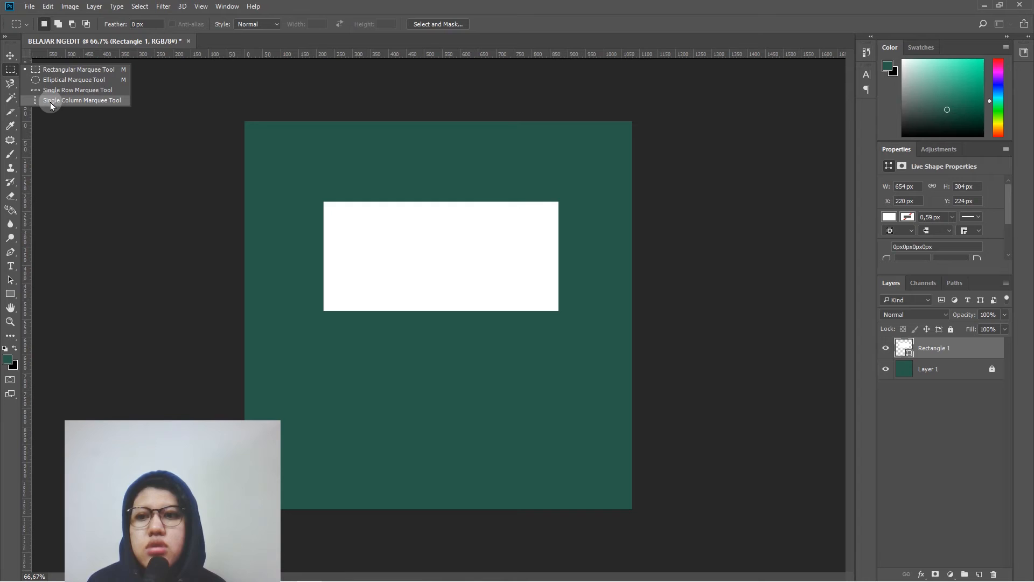
pyautogui.click(48, 72)
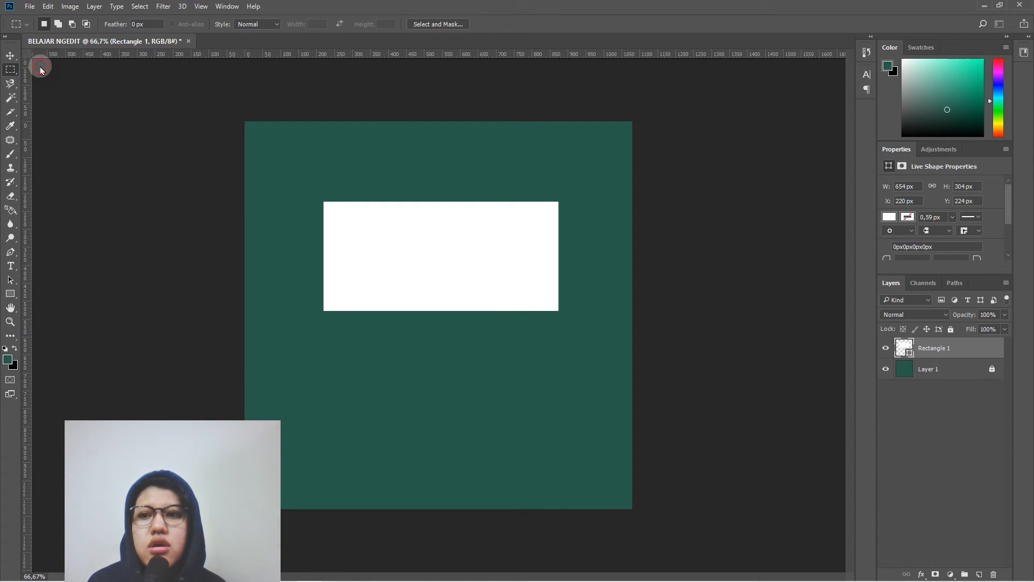
pyautogui.moveTo(289, 186); pyautogui.dragTo(461, 341)
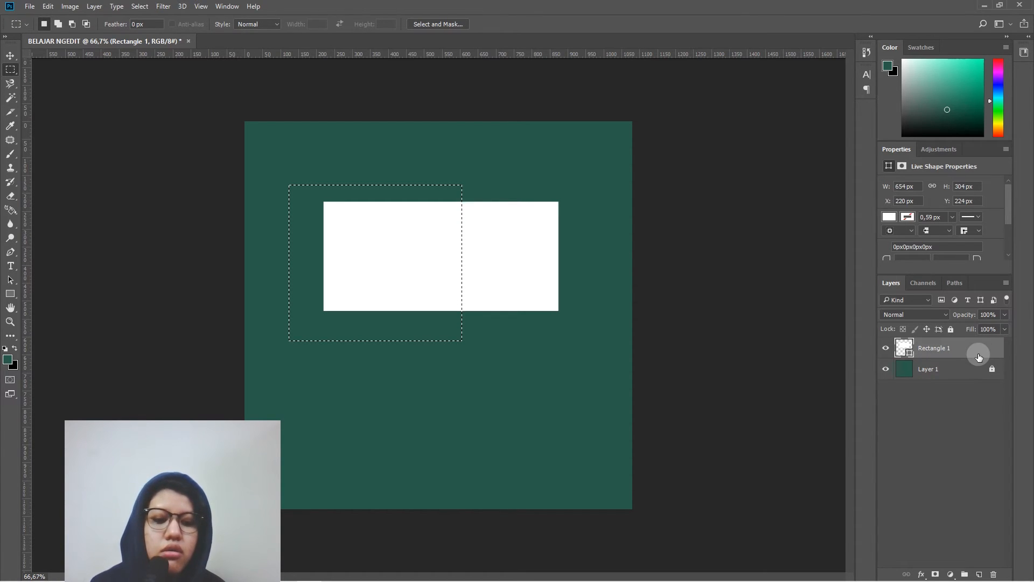
pyautogui.press('Delete')
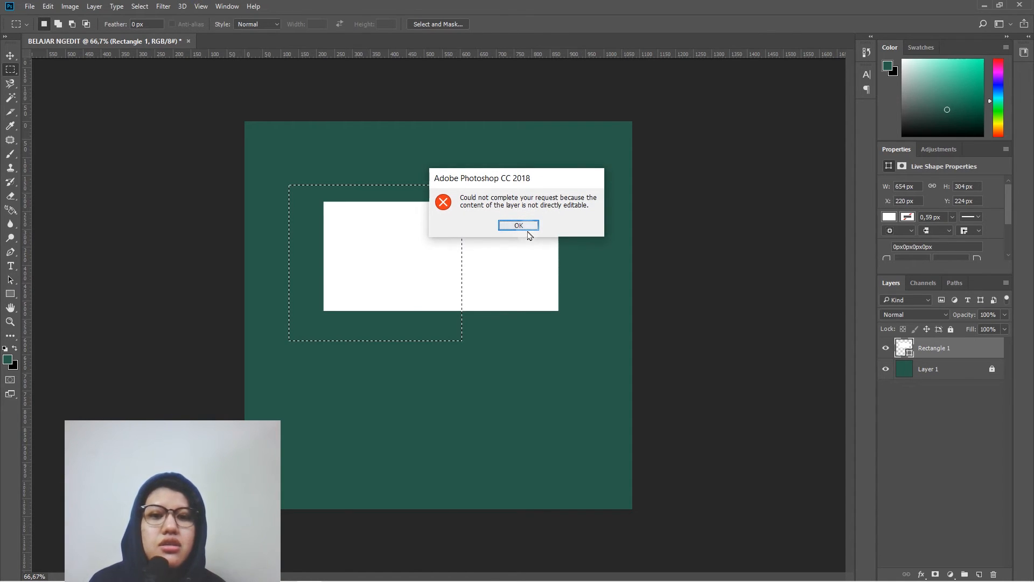
pyautogui.click(528, 230)
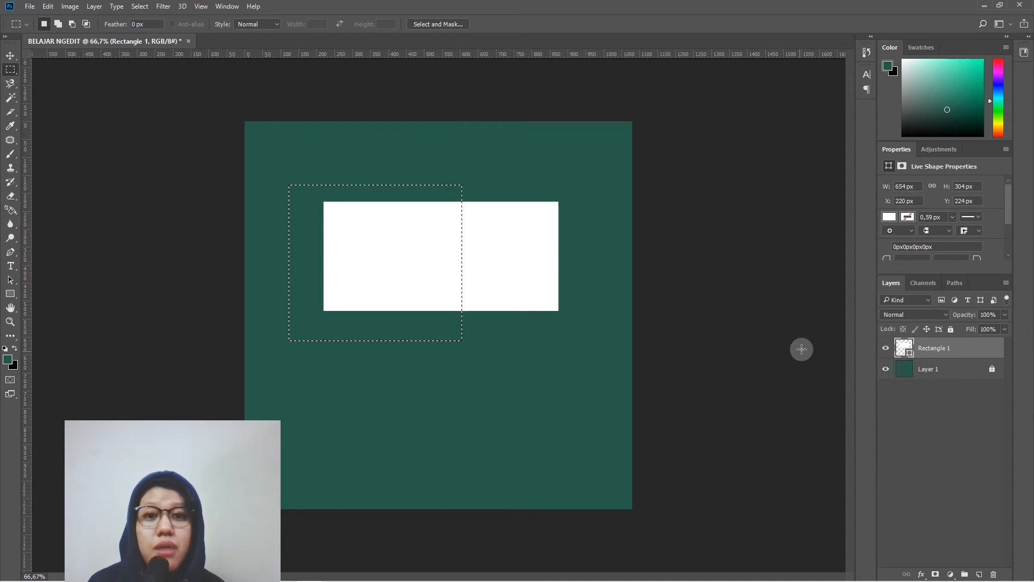
# - Rasterize the Rectangle 1 layer, delete the selected left part, and deselect with the Move tool active
pyautogui.rightClick(920, 351)
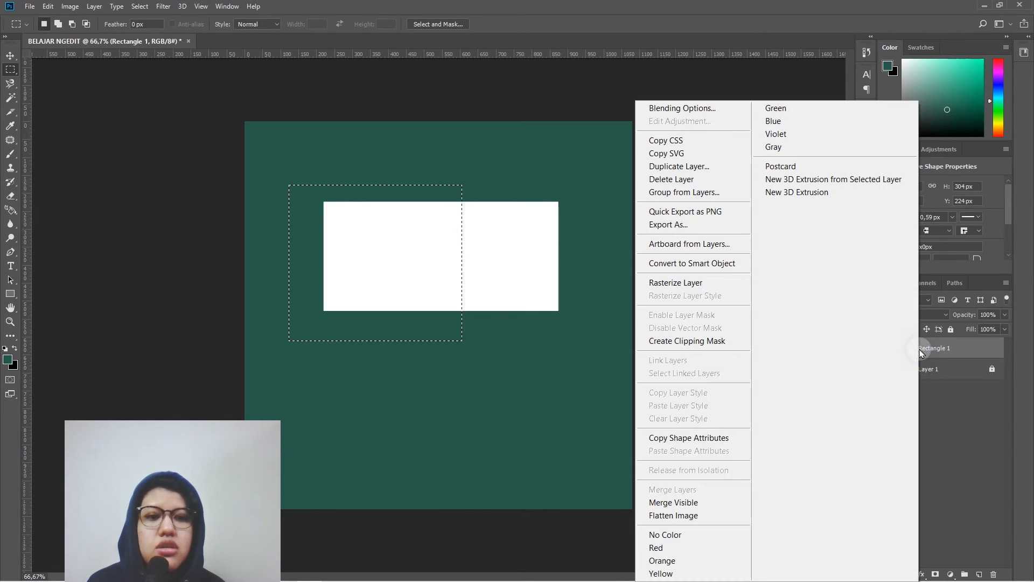
pyautogui.click(720, 283)
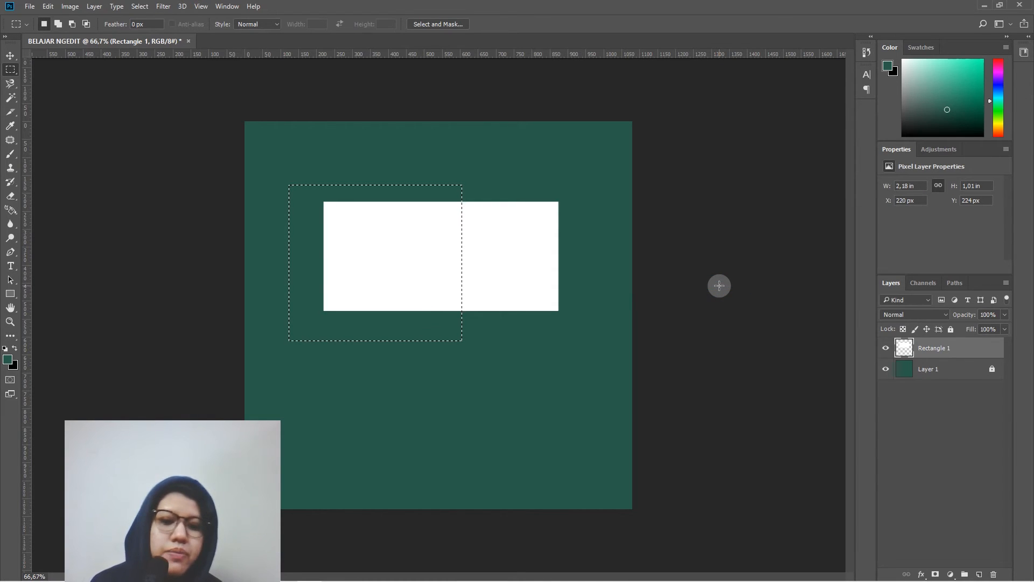
pyautogui.press('Delete')
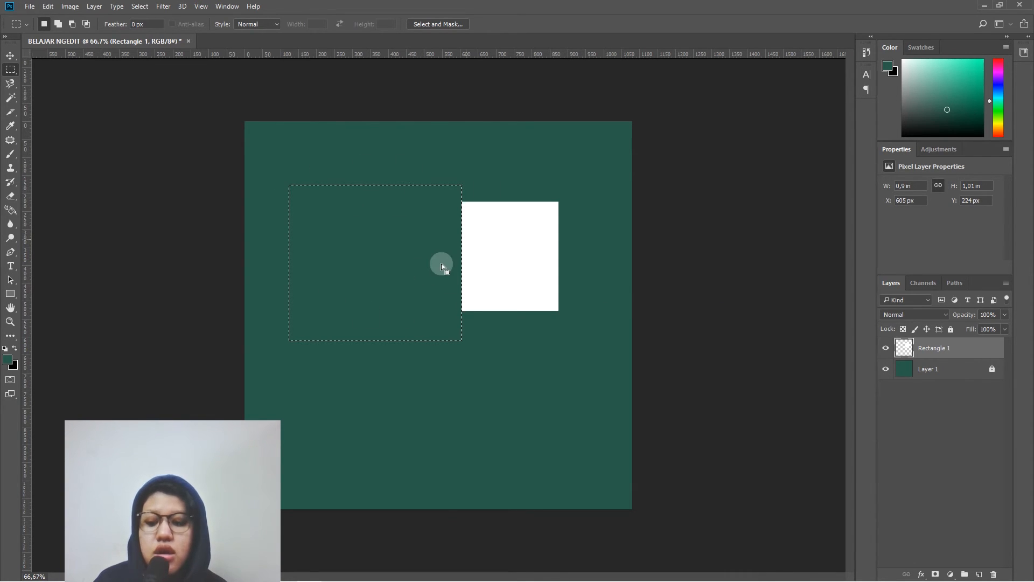
pyautogui.hotkey('ctrl', 'd')
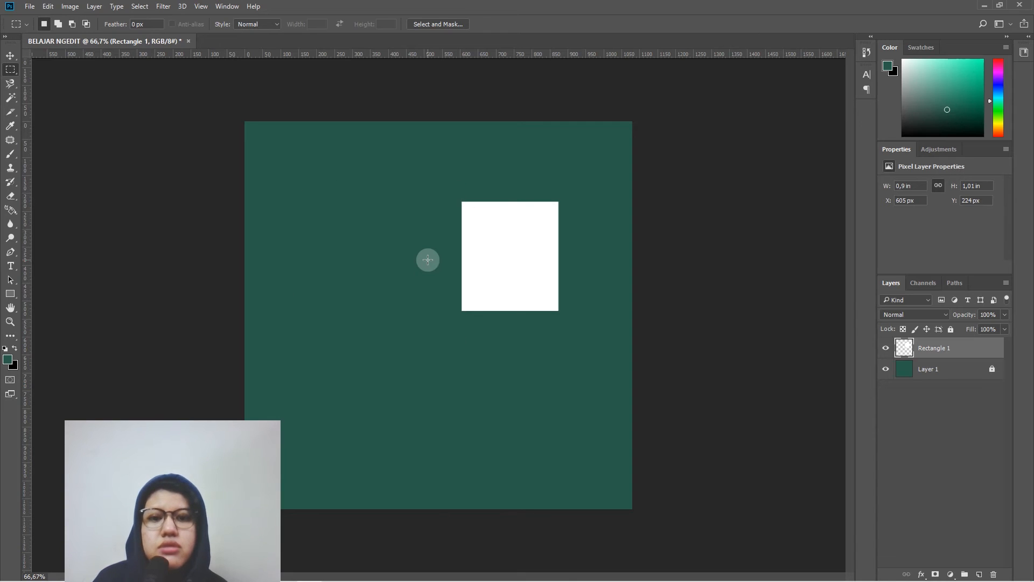
pyautogui.press('v')
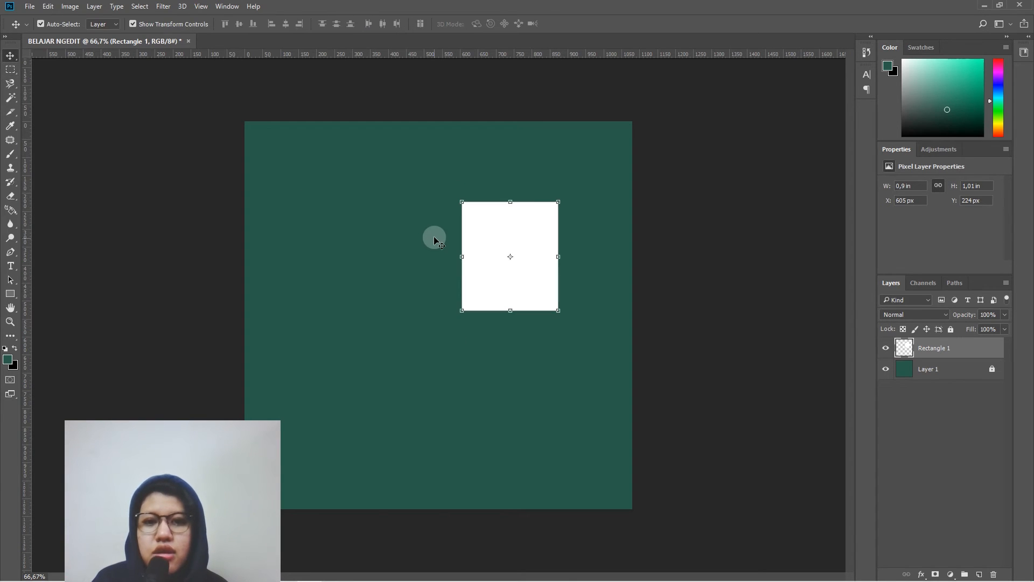
# - Try an elliptical marquee selection inside the remaining white shape, discard it, and view the Lasso tool variants
pyautogui.click(11, 69)
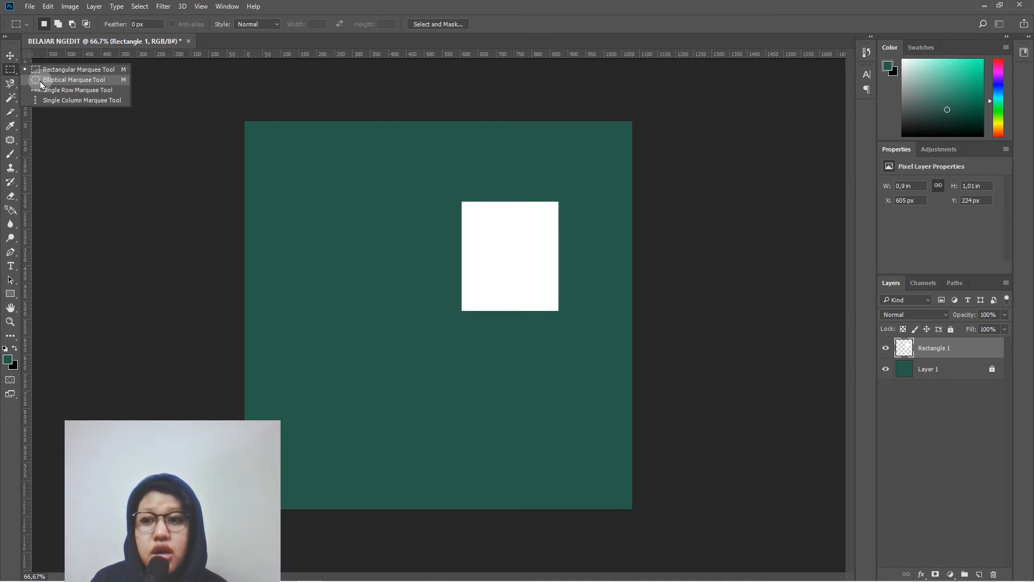
pyautogui.click(39, 80)
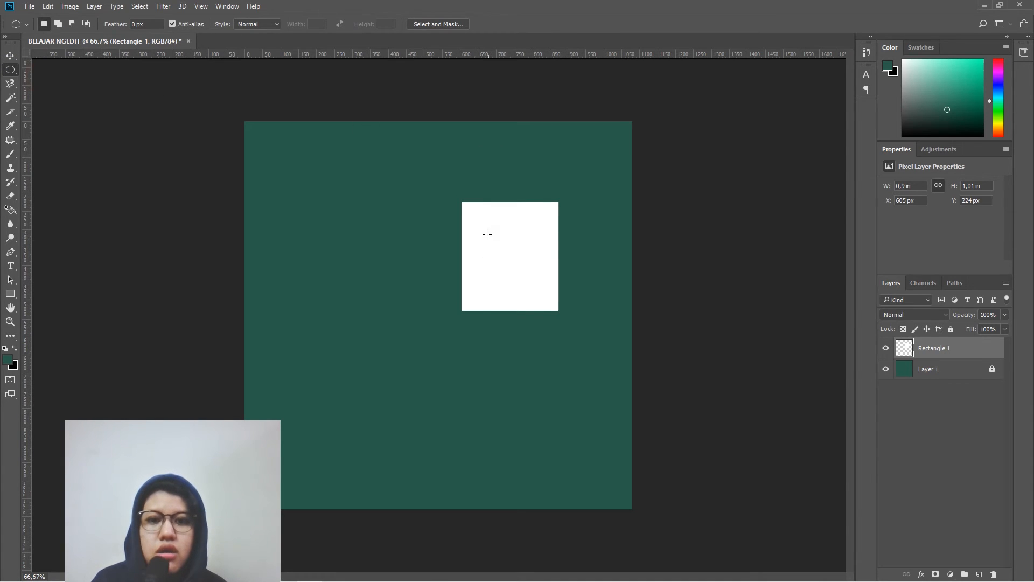
pyautogui.moveTo(482, 214); pyautogui.dragTo(535, 265)
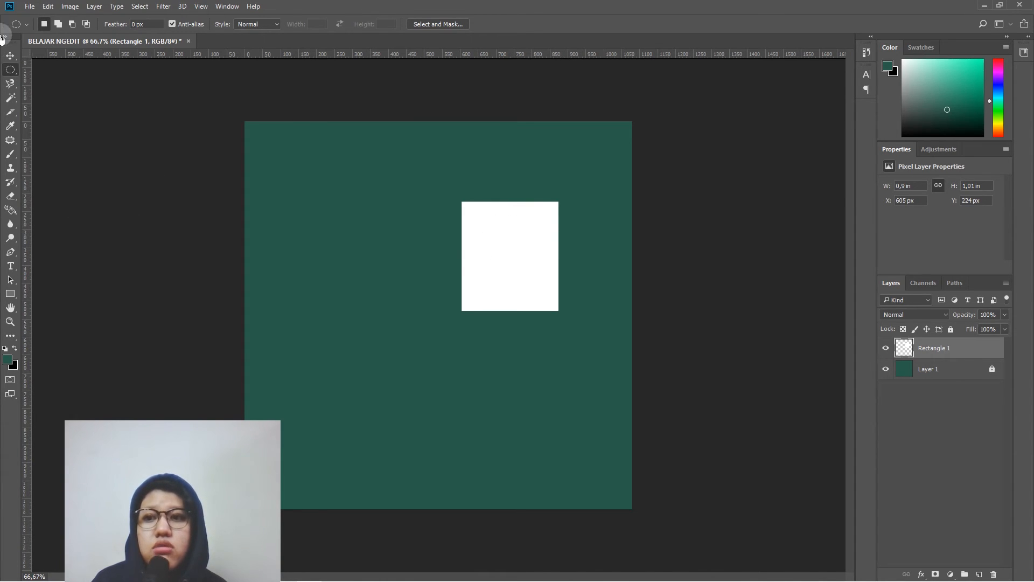
pyautogui.click(11, 57)
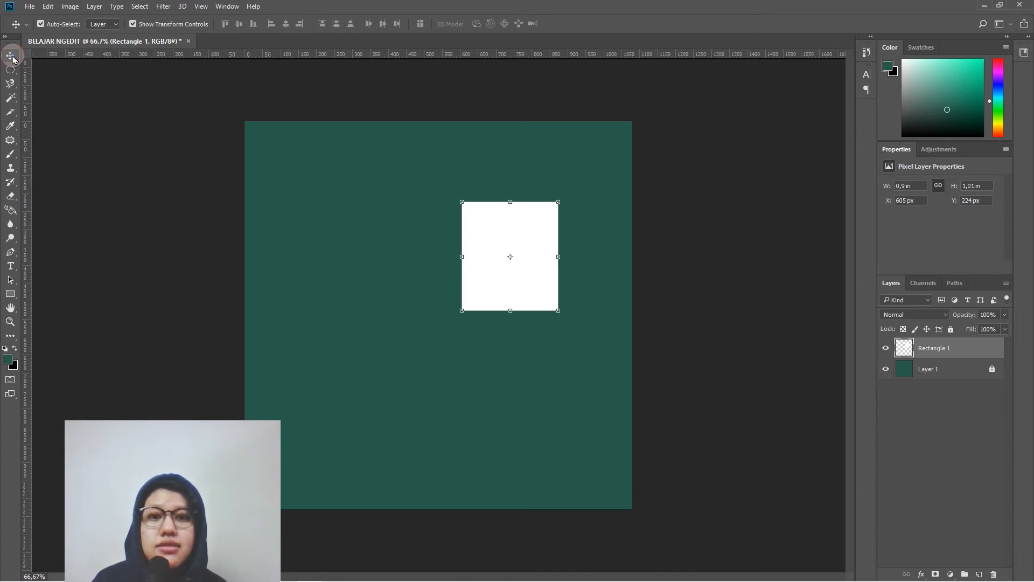
pyautogui.click(8, 84)
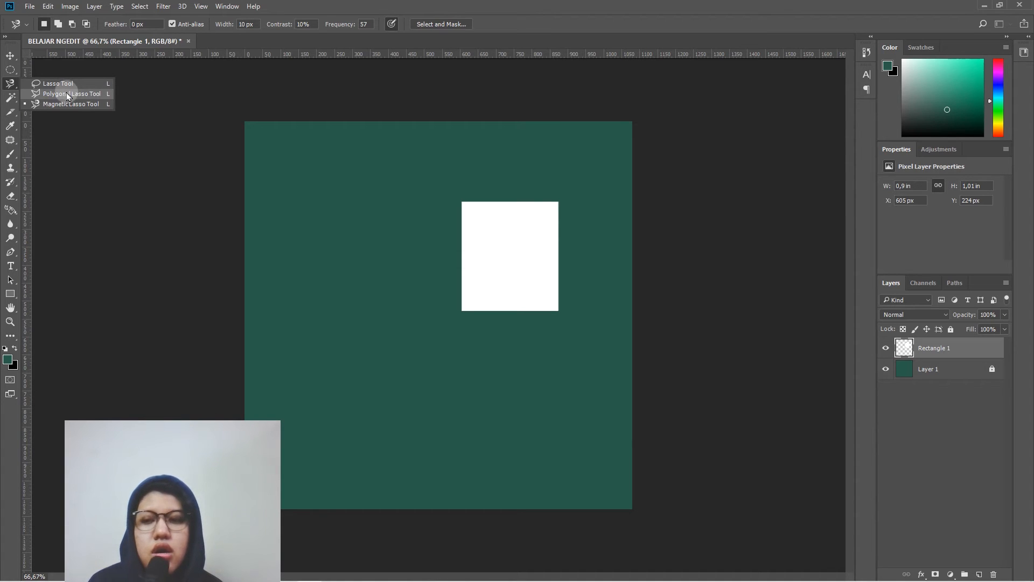
pyautogui.click(10, 56)
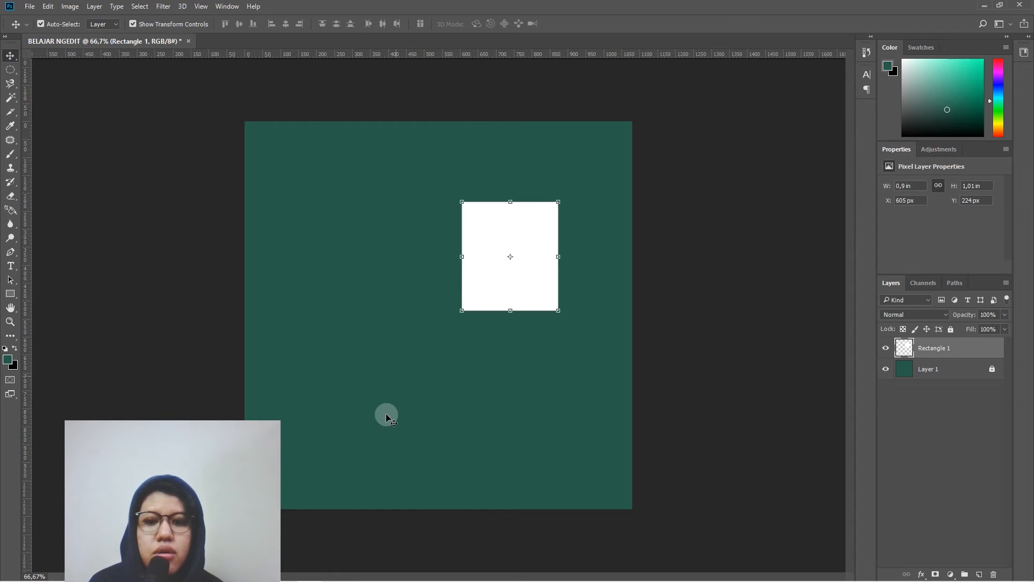
pyautogui.moveTo(245, 581)
pyautogui.moveTo(188, 571)
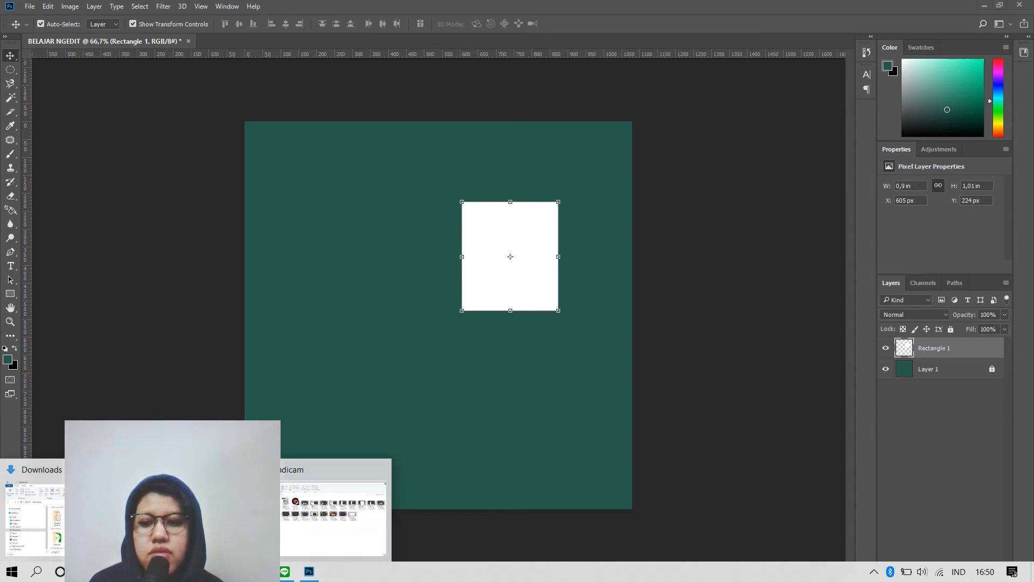
pyautogui.click(199, 511)
pyautogui.moveTo(490, 157); pyautogui.dragTo(717, 110)
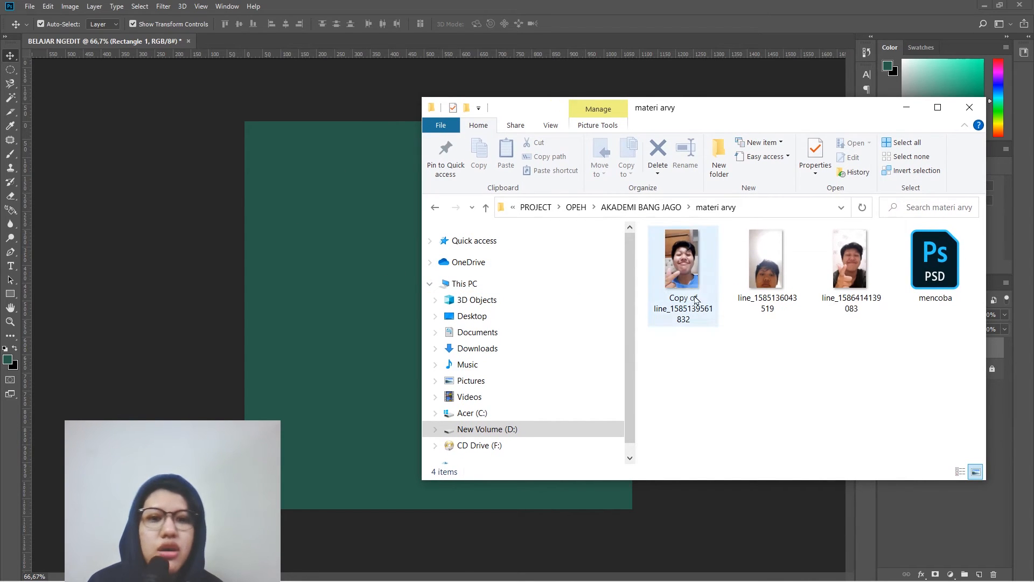
pyautogui.click(771, 266)
pyautogui.click(317, 299)
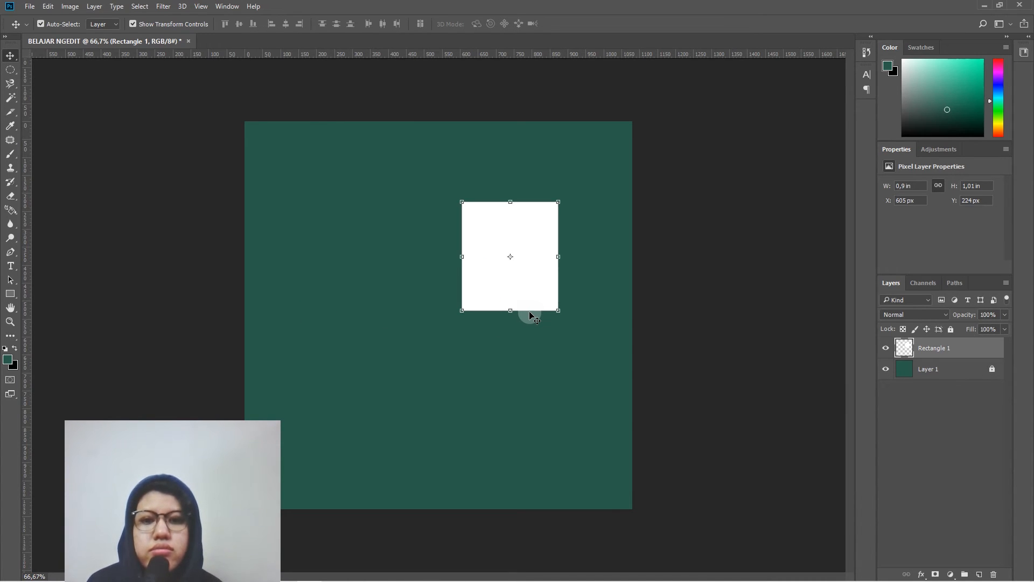
pyautogui.moveTo(529, 312); pyautogui.dragTo(288, 427)
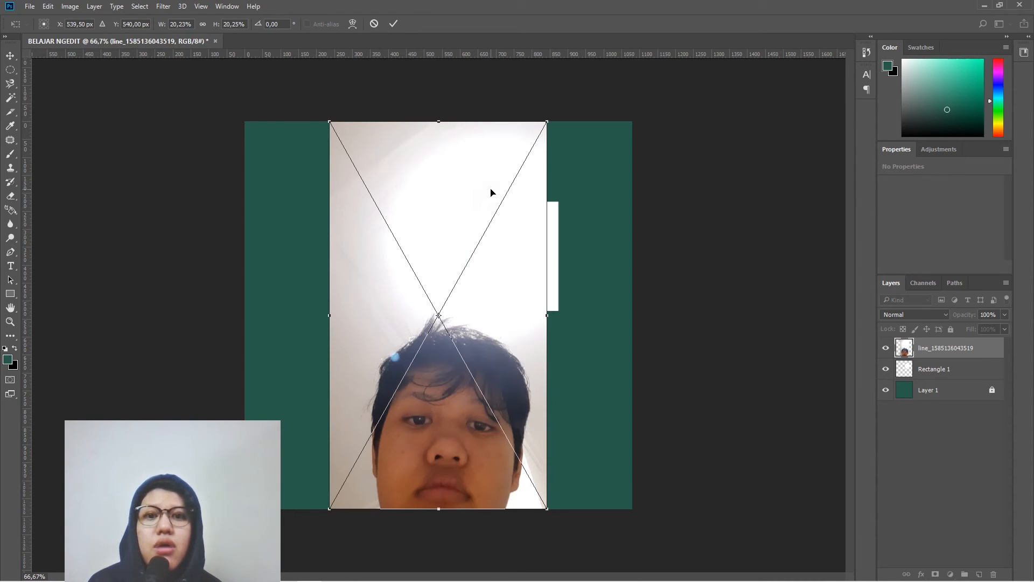
pyautogui.press('Return')
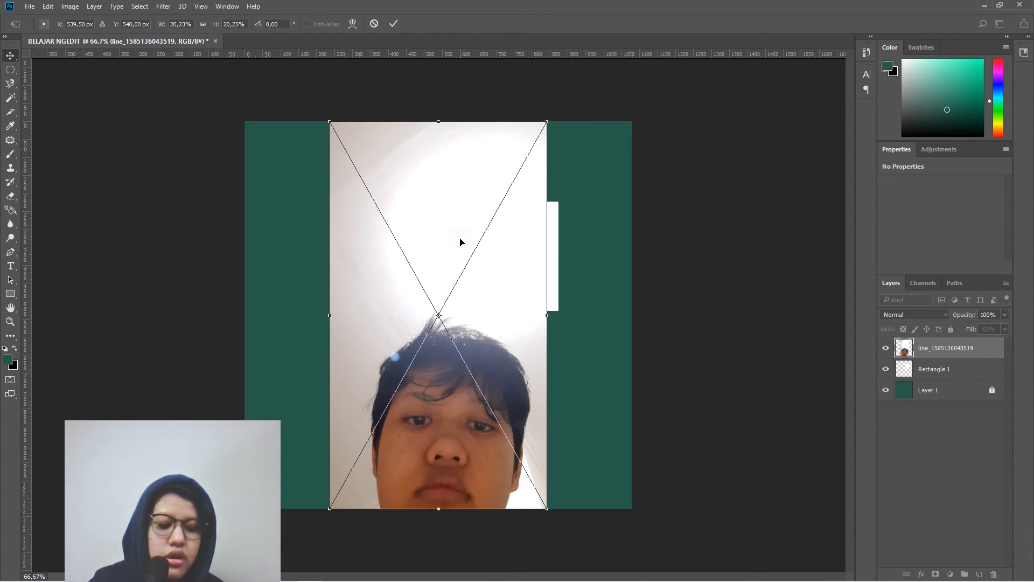
# - Scale the placed photo down to about 440 x 783 px and position it beside the white rectangle
pyautogui.moveTo(547, 122); pyautogui.dragTo(475, 219)
pyautogui.moveTo(434, 277); pyautogui.dragTo(401, 207)
pyautogui.press('Return')
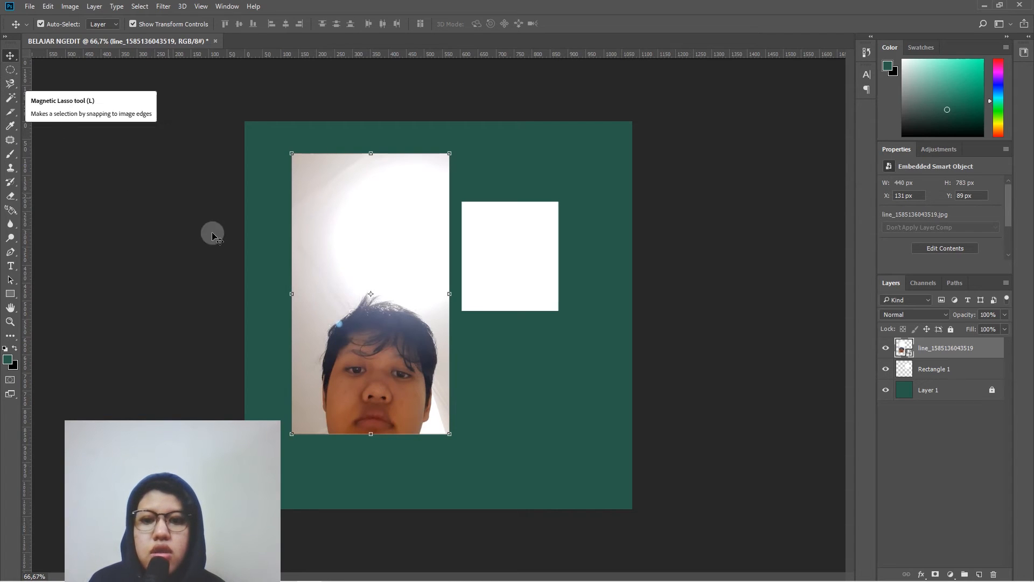
# - Draw a freehand Lasso selection loosely around the head in the photo, extending slightly below its lower edge
pyautogui.click(12, 72)
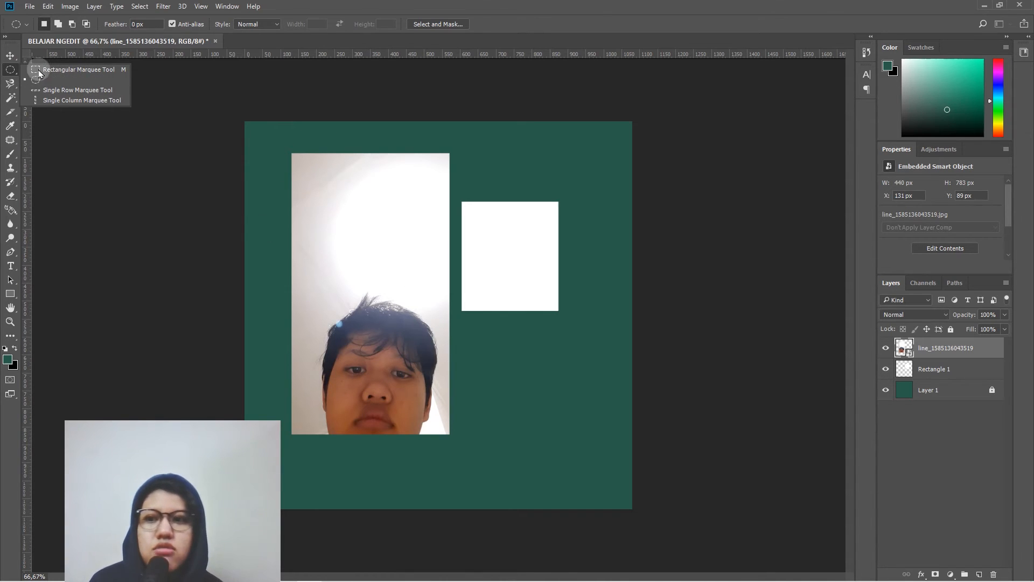
pyautogui.click(10, 83)
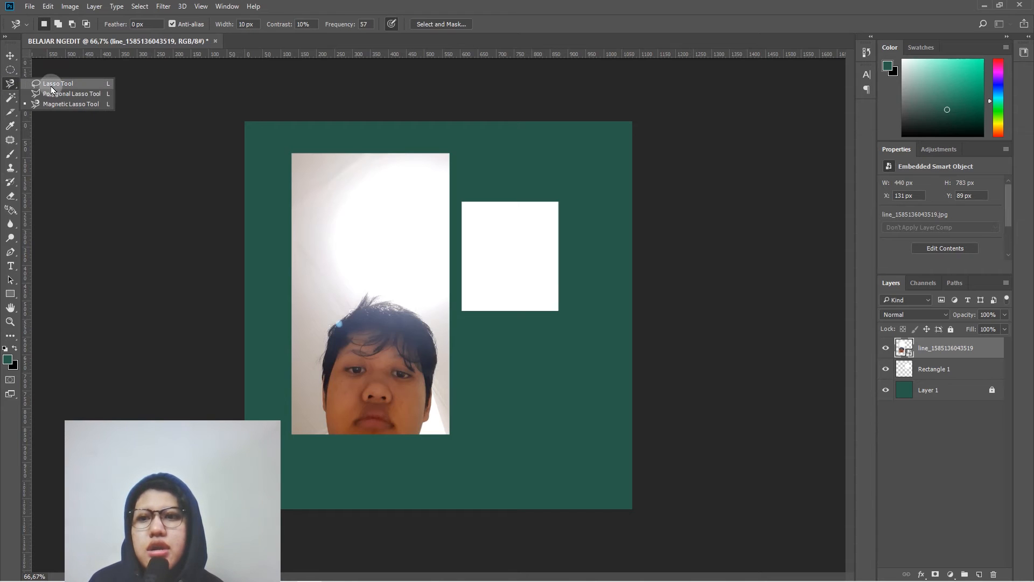
pyautogui.click(52, 85)
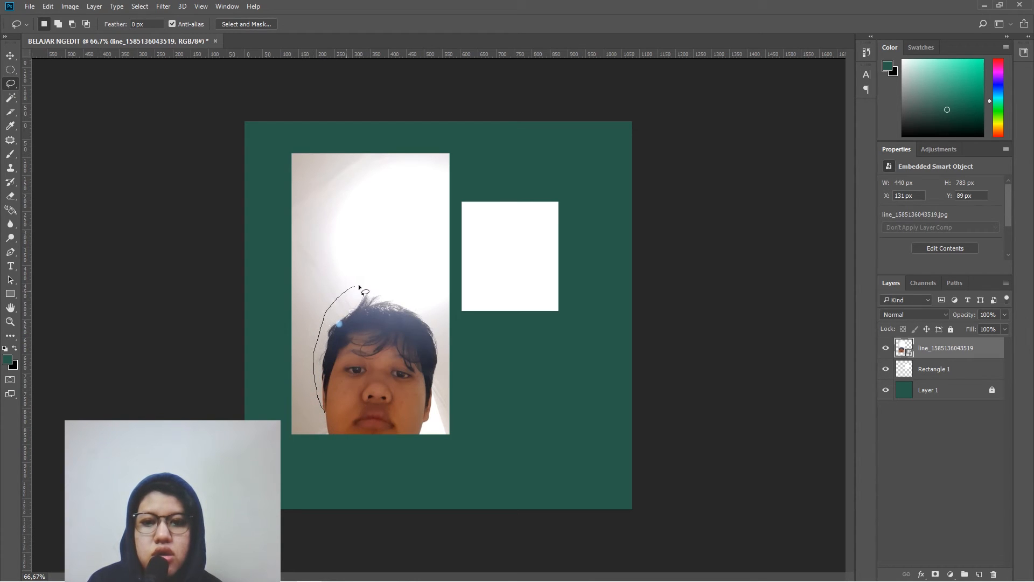
pyautogui.moveTo(405, 292); pyautogui.dragTo(438, 326)
pyautogui.moveTo(448, 380)
pyautogui.mouseDown()
pyautogui.moveTo(437, 438)
pyautogui.moveTo(385, 460)
pyautogui.moveTo(346, 457)
pyautogui.mouseUp()
pyautogui.moveTo(322, 412); pyautogui.dragTo(326, 415)
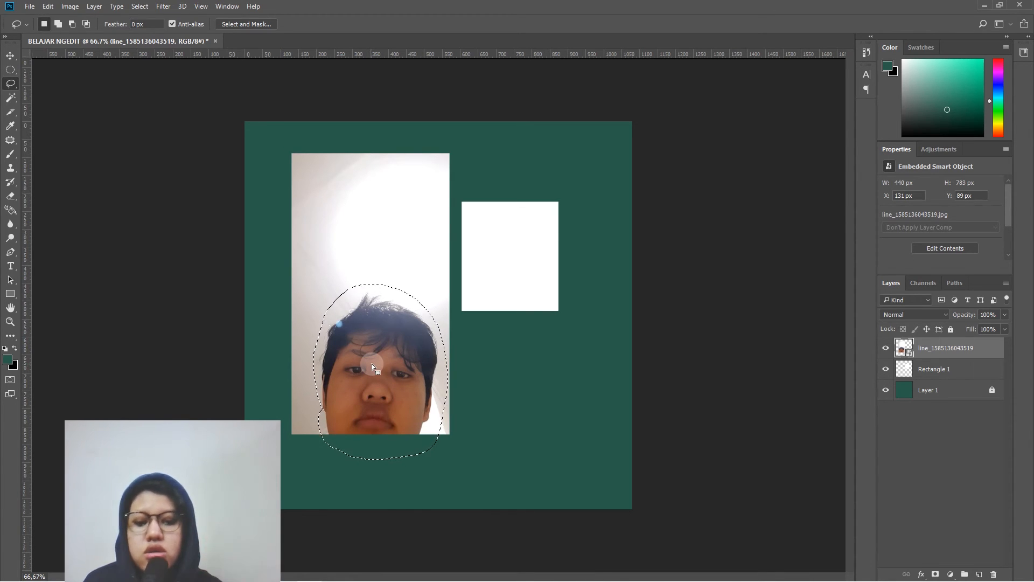
# - Try inverting the colours inside the head selection, undo that, and invert the selection itself instead
pyautogui.hotkey('ctrl', 'i')
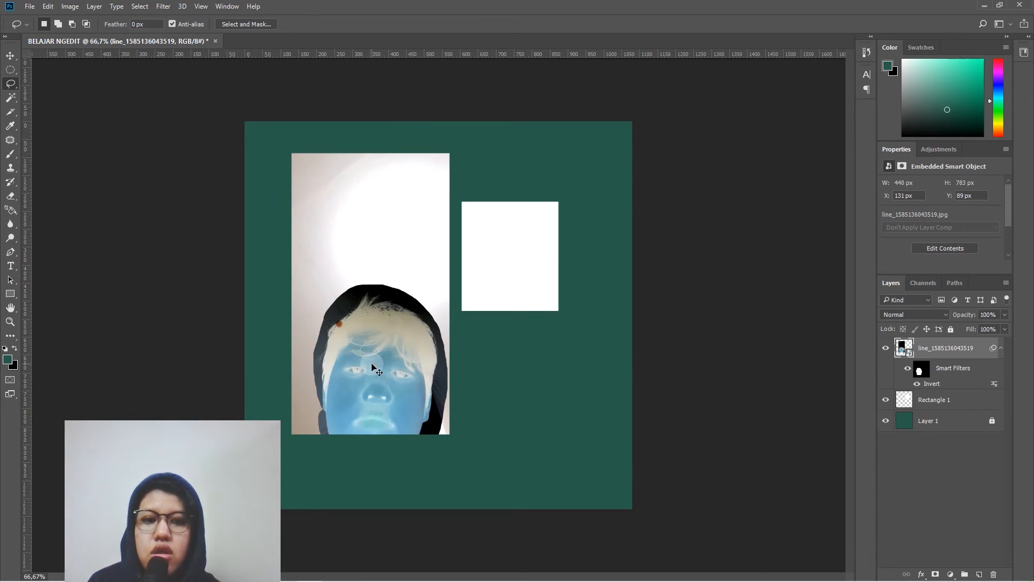
pyautogui.hotkey('ctrl', 'z')
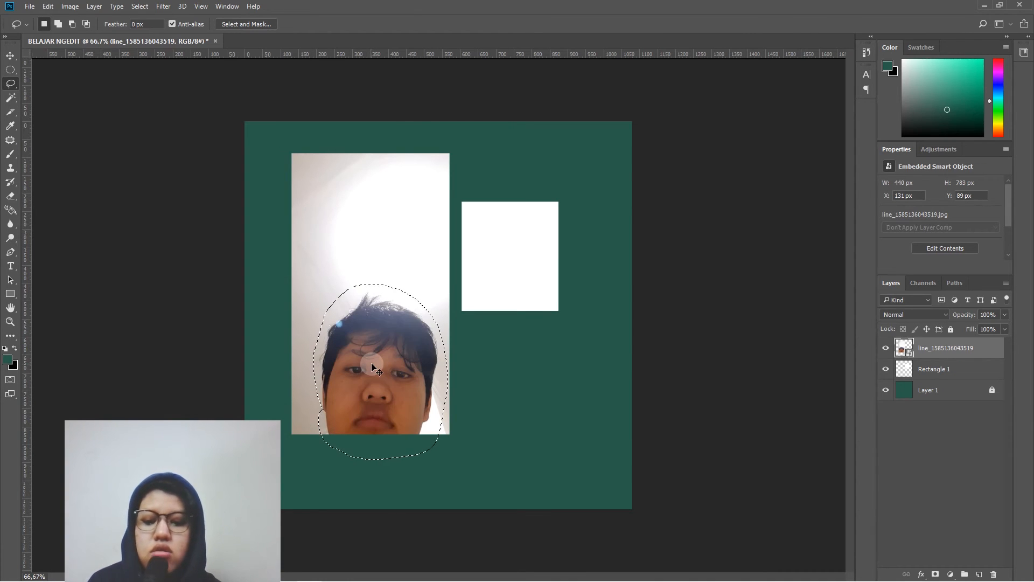
pyautogui.hotkey('ctrl', 'shift', 'i')
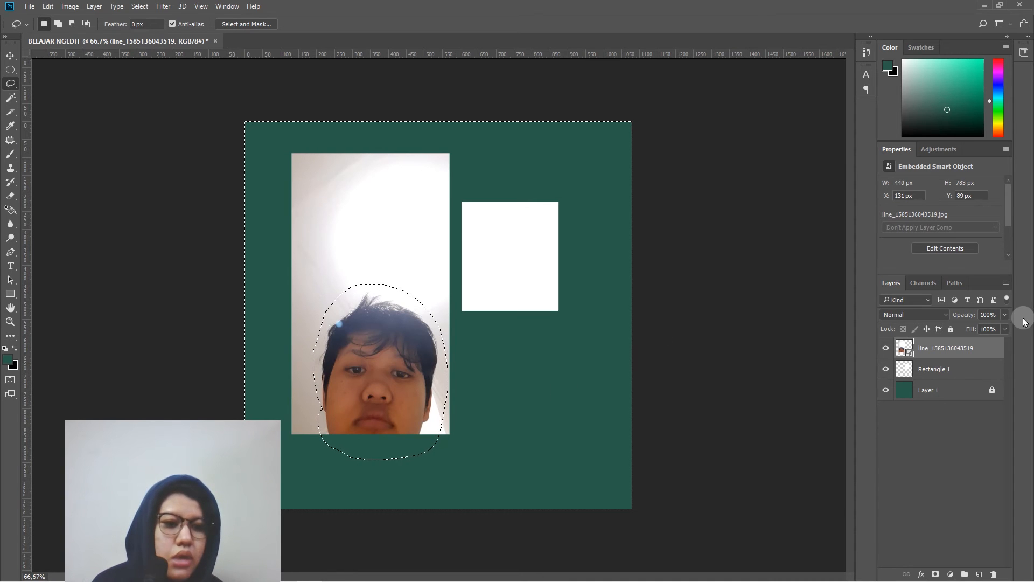
pyautogui.rightClick(921, 351)
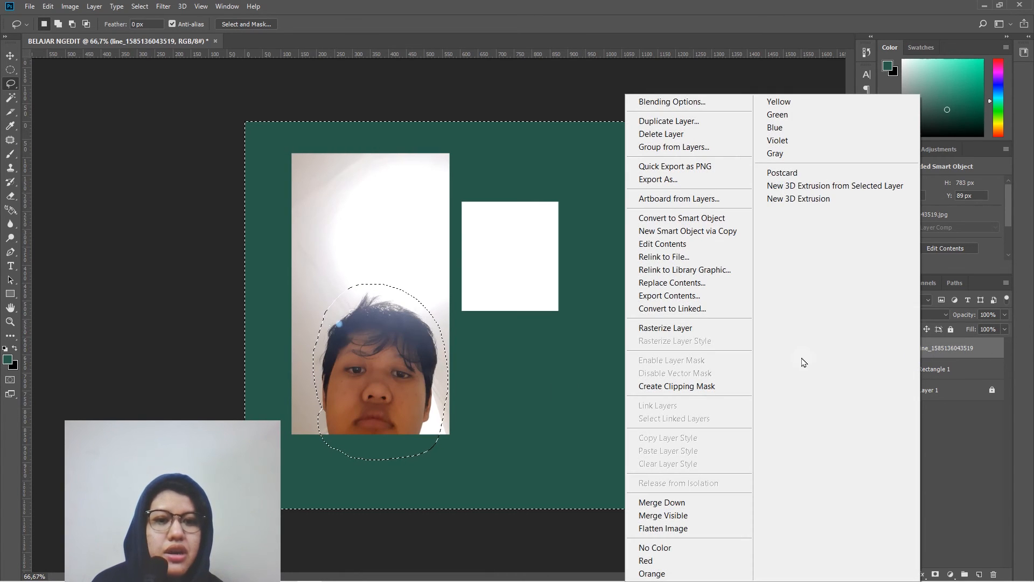
pyautogui.click(700, 327)
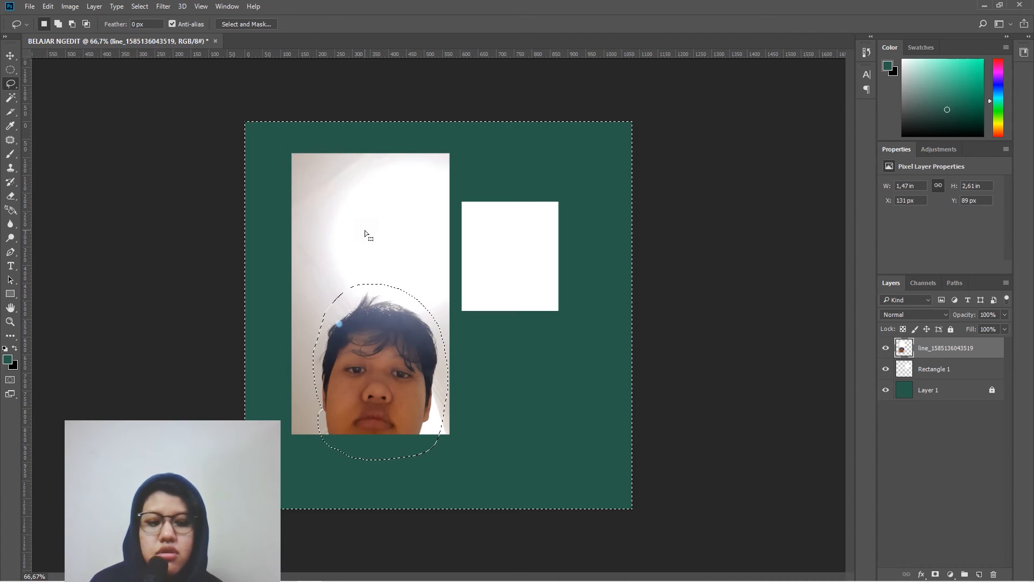
pyautogui.press('Delete')
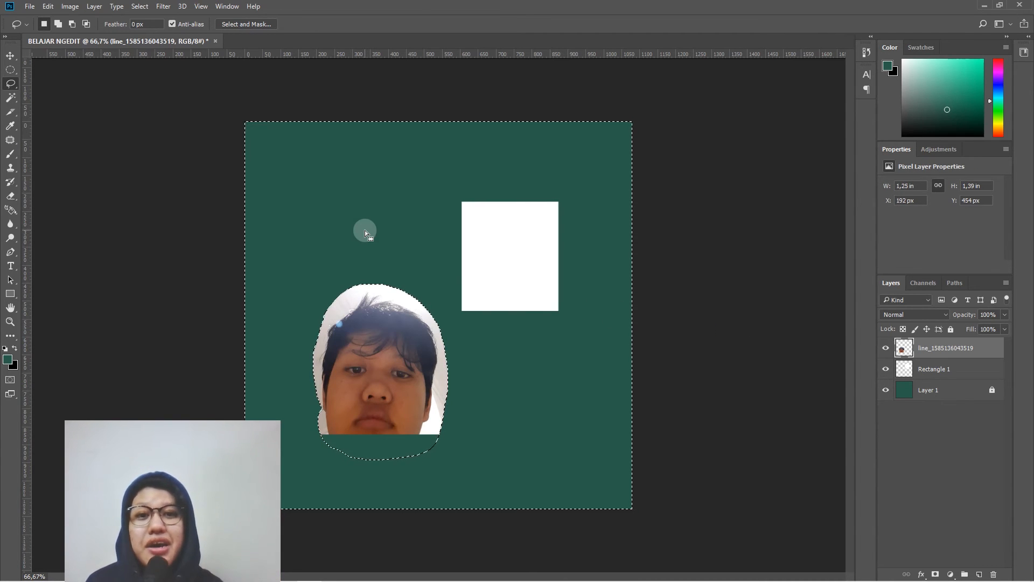
pyautogui.hotkey('ctrl', 'z')
pyautogui.hotkey('ctrl', 'd')
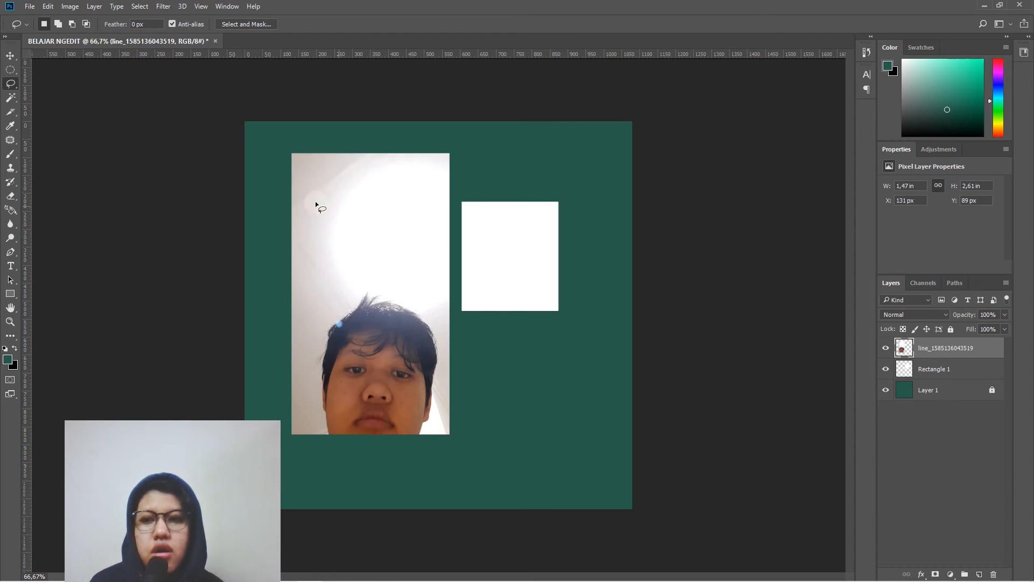
# - Outline a four-sided area just inside the white rectangle with the Polygonal Lasso, leaving a wider margin beneath it
pyautogui.rightClick(11, 83)
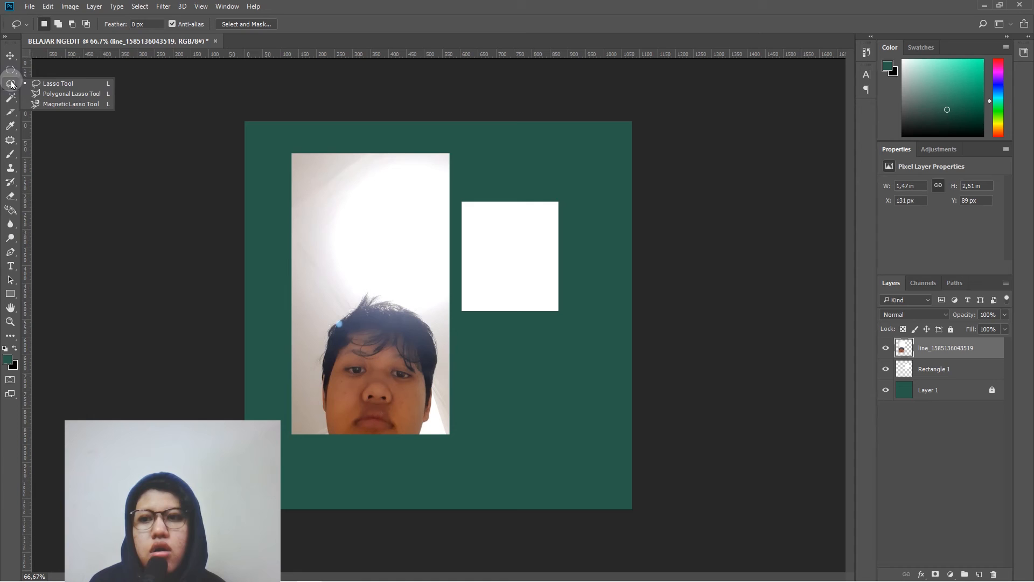
pyautogui.click(57, 94)
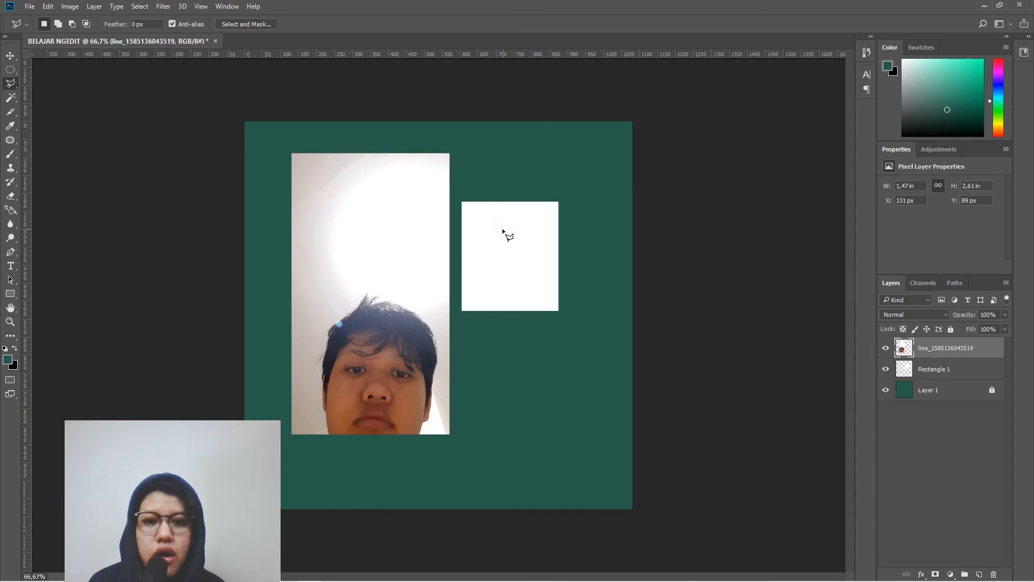
pyautogui.click(468, 213)
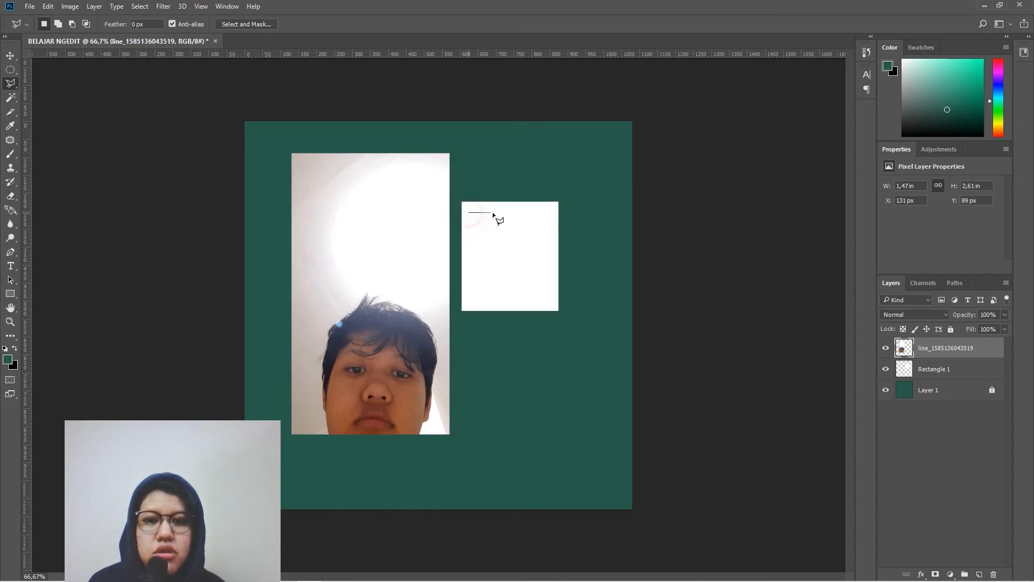
pyautogui.click(555, 212)
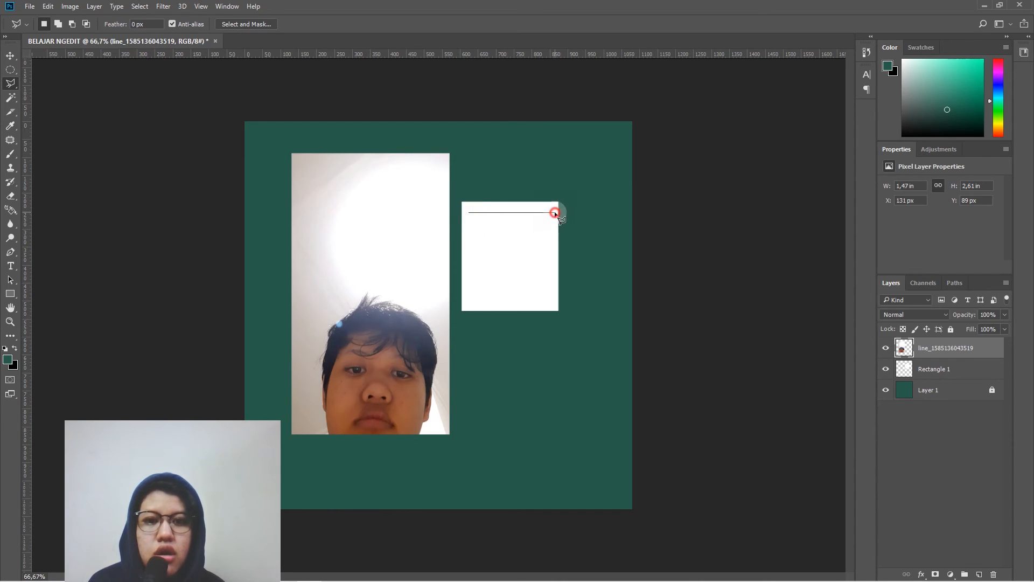
pyautogui.click(554, 287)
pyautogui.click(472, 288)
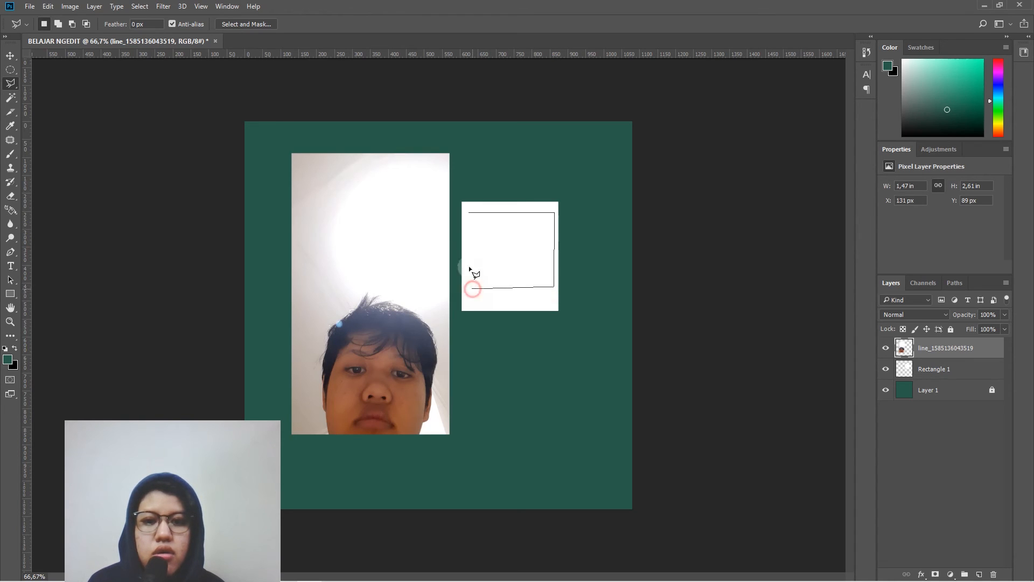
pyautogui.click(472, 215)
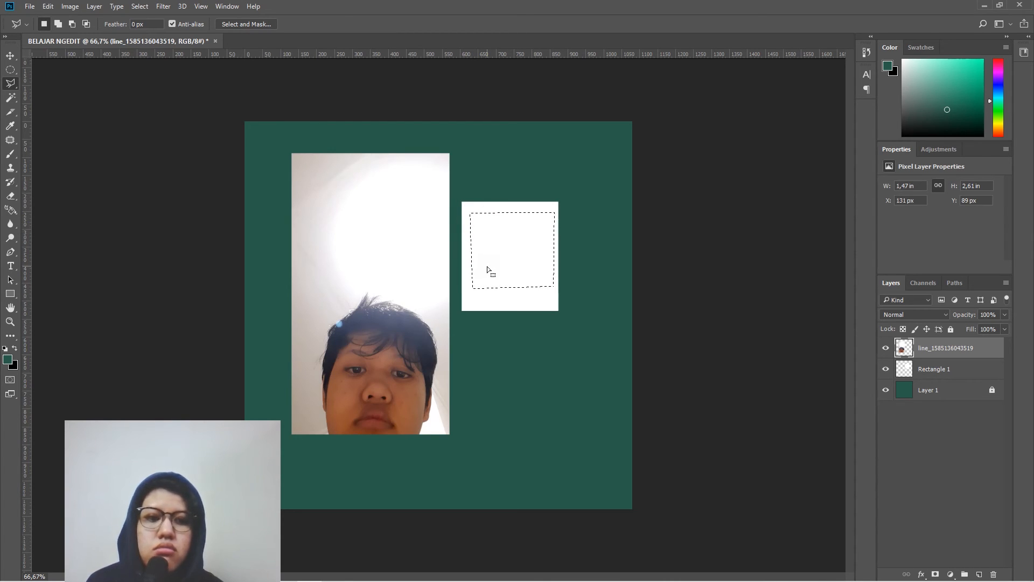
# - Try filling the four-sided selection on the Rectangle 1 layer with the green foreground colour, deselect, and undo the fill
pyautogui.click(951, 370)
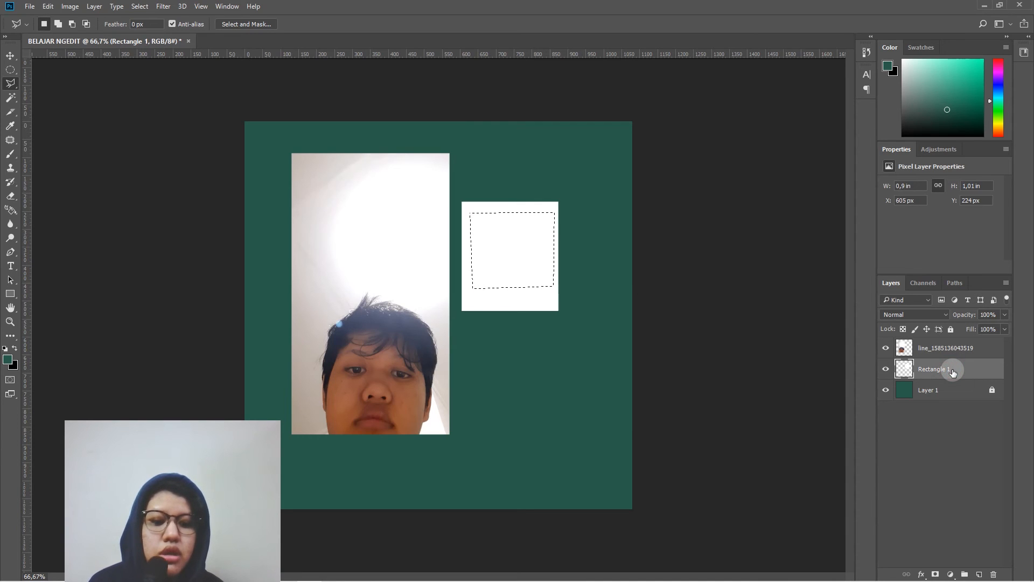
pyautogui.hotkey('alt', 'BackSpace')
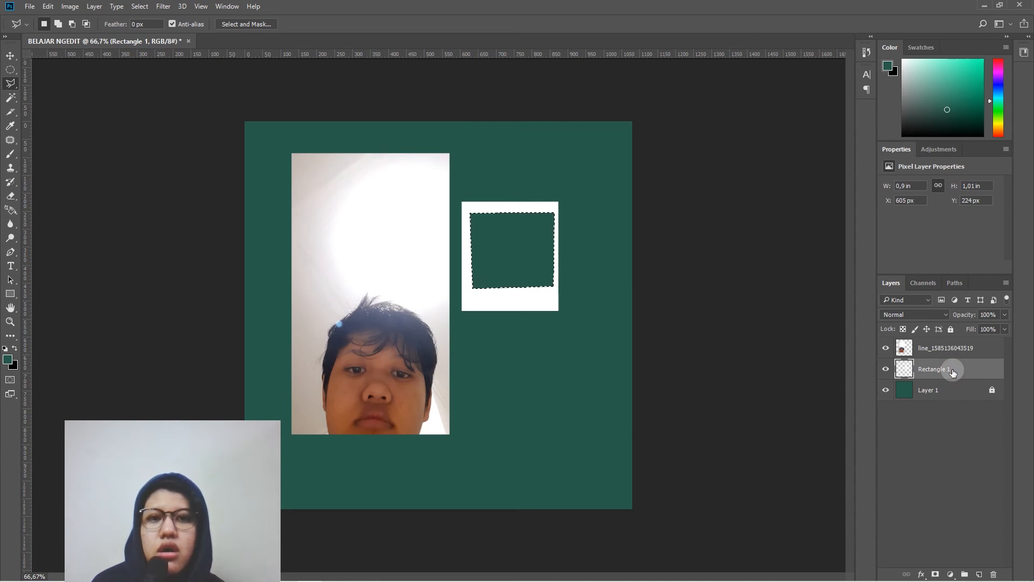
pyautogui.hotkey('ctrl', 'd')
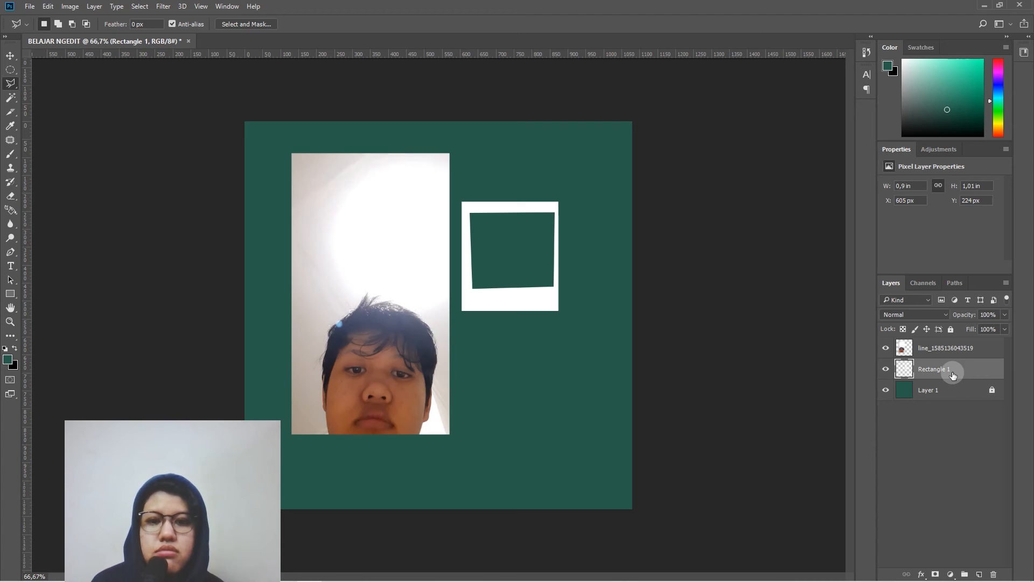
pyautogui.hotkey('ctrl', 'z')
pyautogui.hotkey('ctrl', 'z')
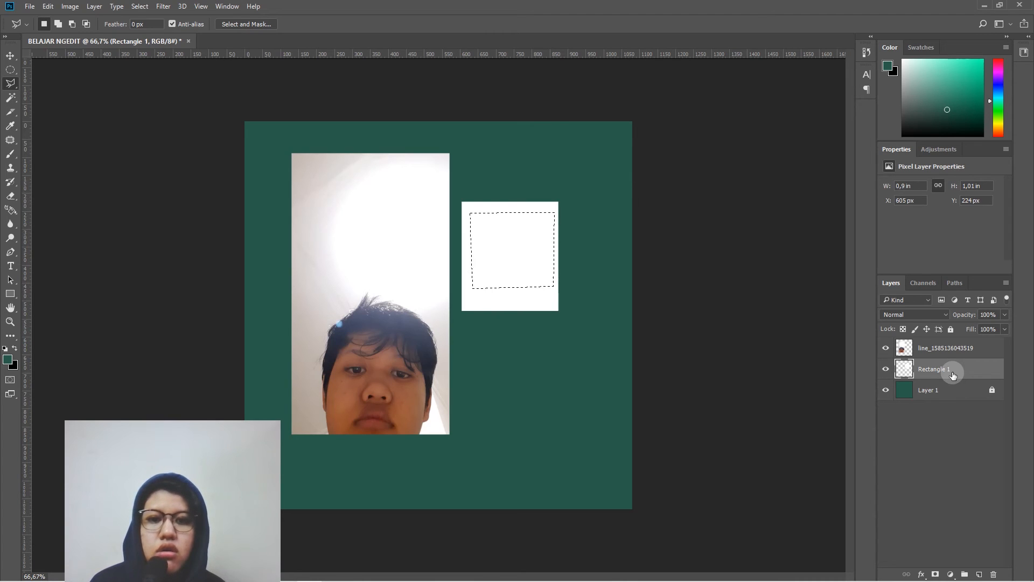
# - Trace the head's outline in the photo with the Magnetic Lasso and close it into a selection
pyautogui.click(15, 87)
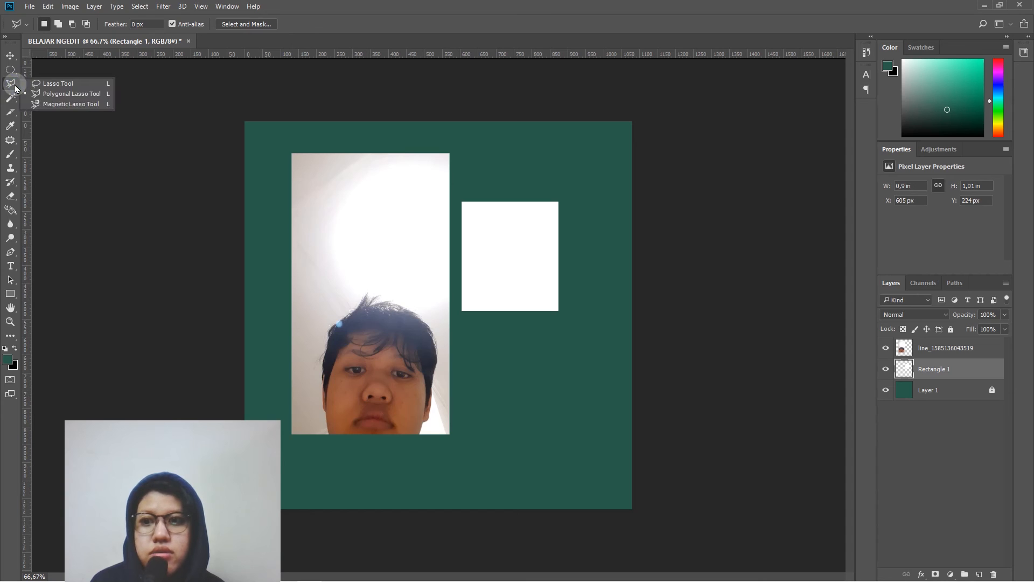
pyautogui.click(53, 105)
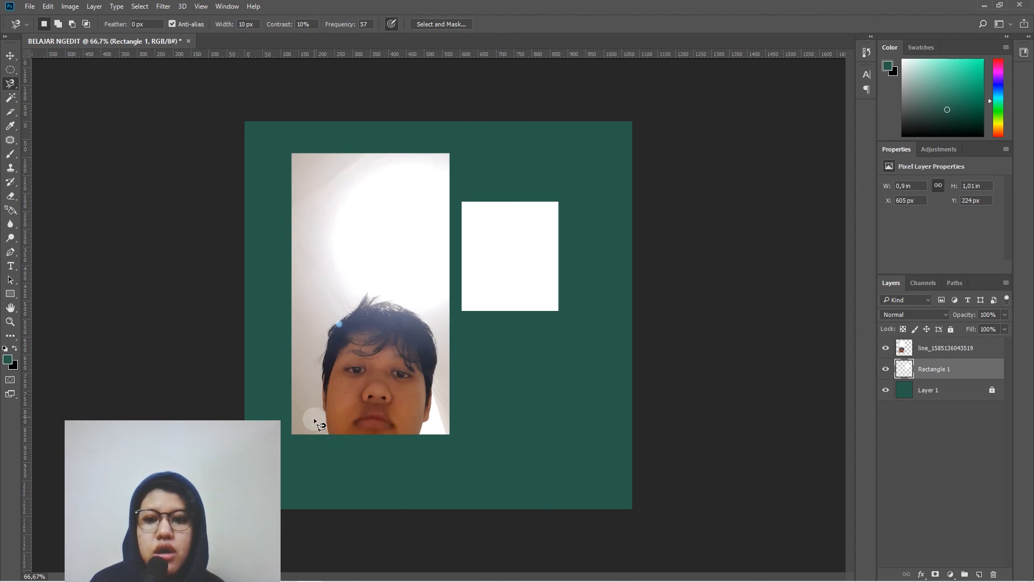
pyautogui.moveTo(328, 433)
pyautogui.mouseDown()
pyautogui.moveTo(323, 335)
pyautogui.moveTo(336, 314)
pyautogui.moveTo(377, 294)
pyautogui.moveTo(426, 321)
pyautogui.moveTo(451, 356)
pyautogui.mouseUp()
pyautogui.moveTo(436, 412)
pyautogui.mouseDown()
pyautogui.moveTo(427, 440)
pyautogui.moveTo(386, 443)
pyautogui.mouseUp()
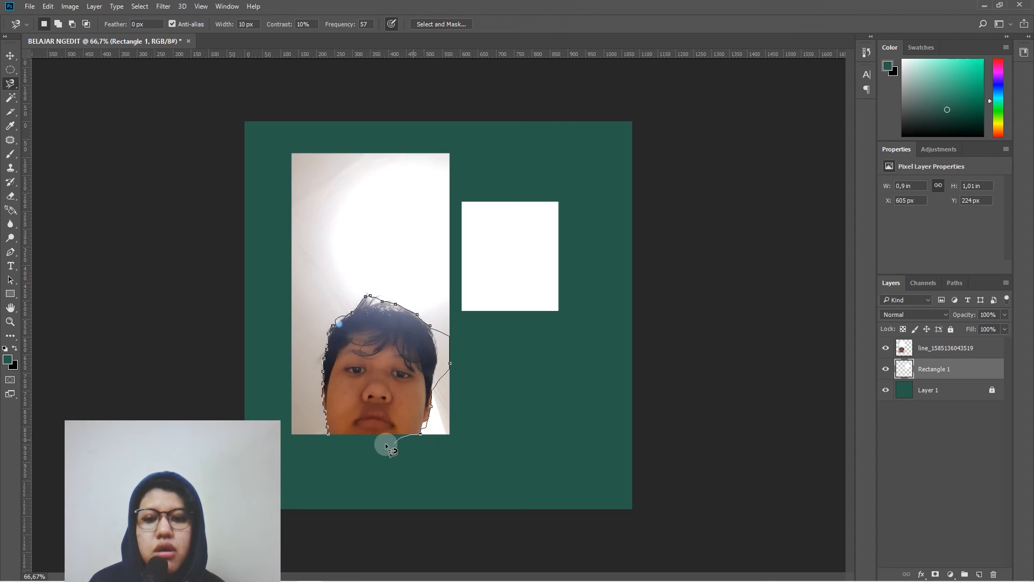
pyautogui.click(326, 434)
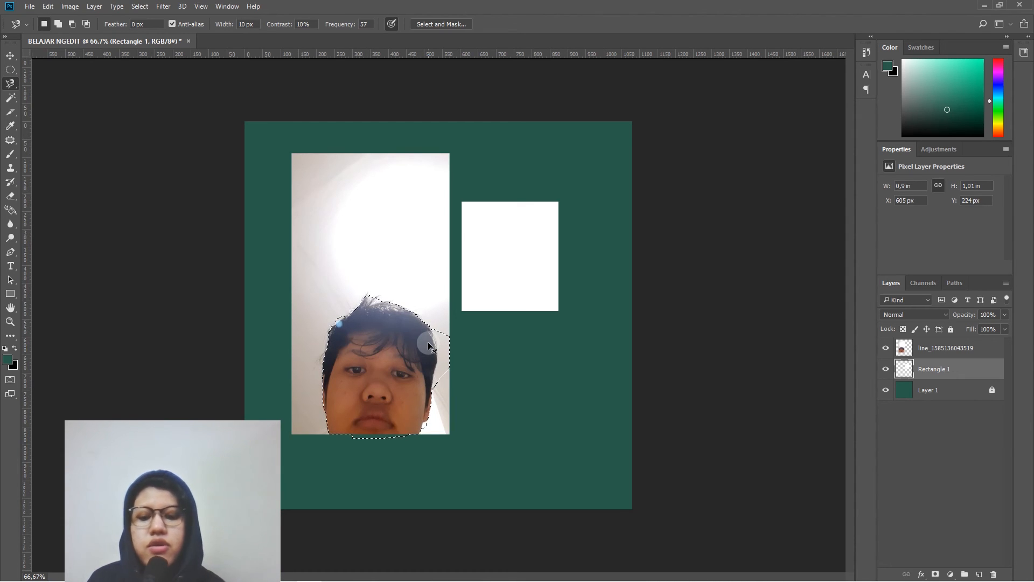
pyautogui.hotkey('ctrl', 'shift', 'i')
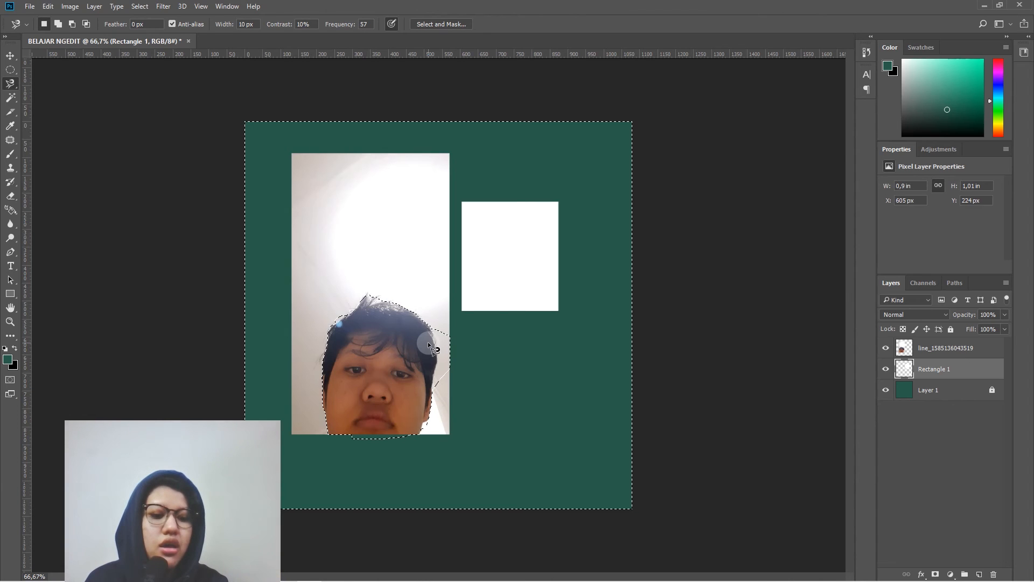
pyautogui.click(971, 348)
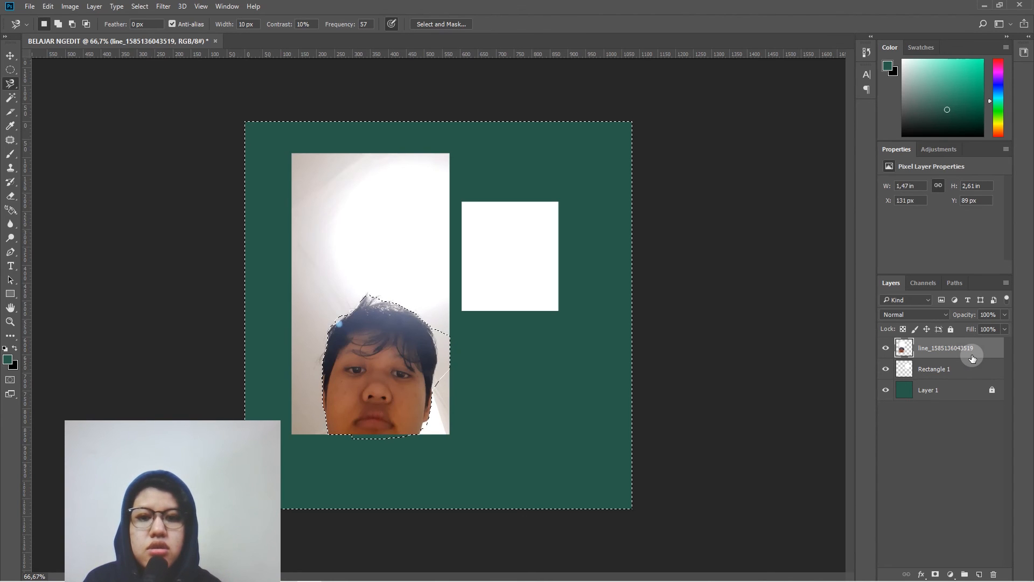
pyautogui.press('Delete')
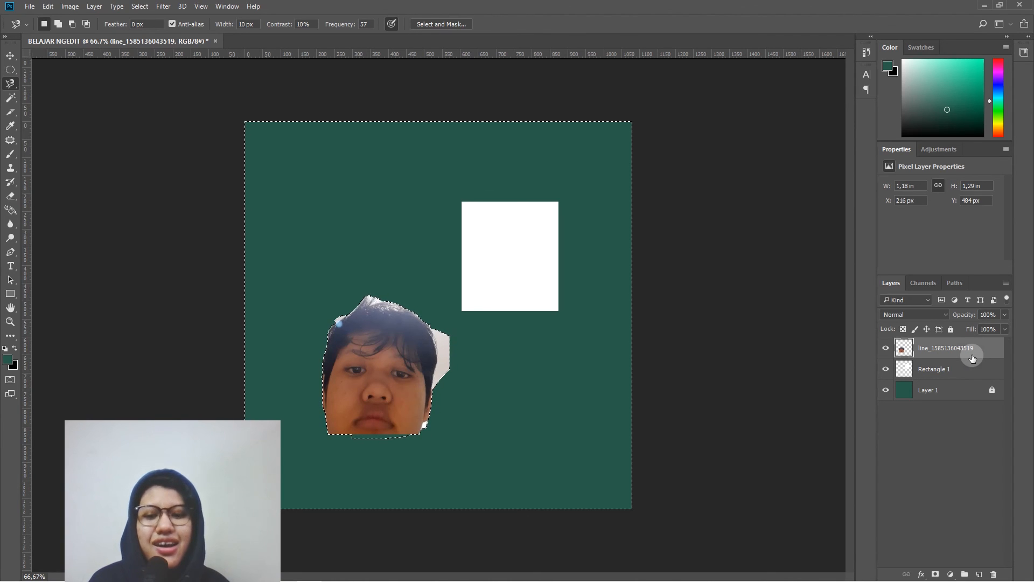
pyautogui.hotkey('ctrl', 'z')
pyautogui.hotkey('ctrl', 'd')
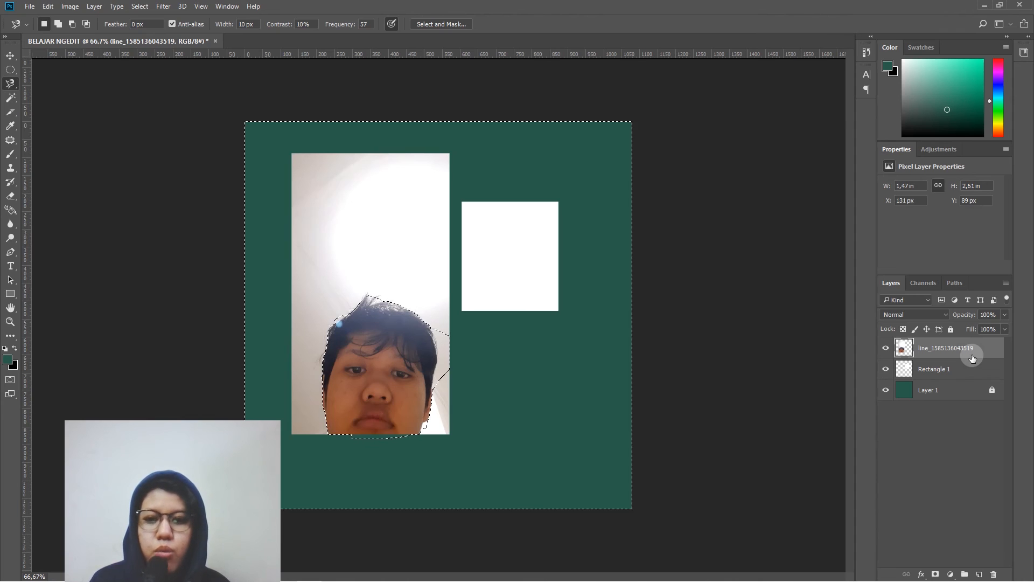
# - Select the bright white background area above the head with the Magic Wand and show the tool's variants
pyautogui.click(12, 86)
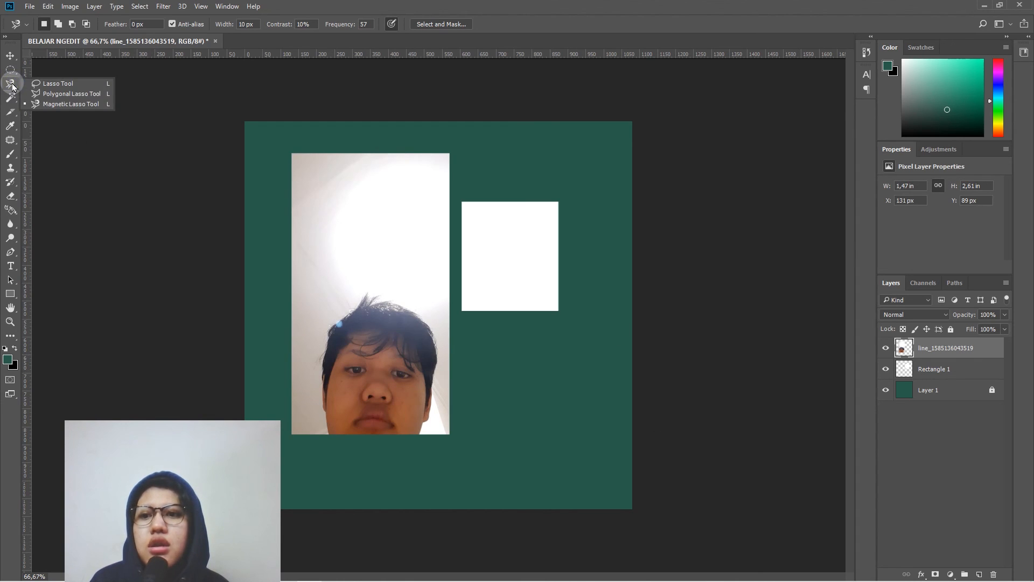
pyautogui.click(11, 96)
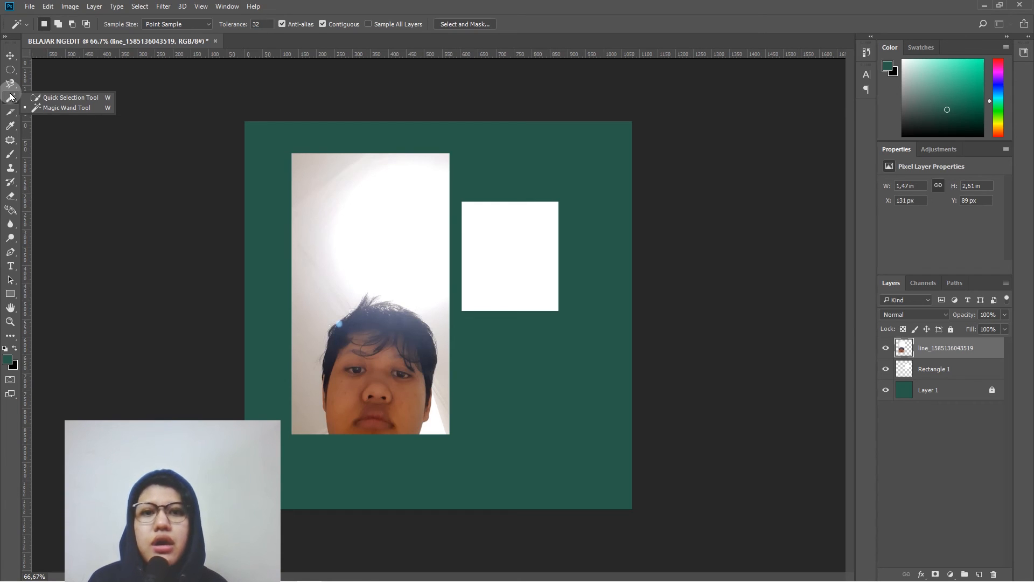
pyautogui.click(41, 110)
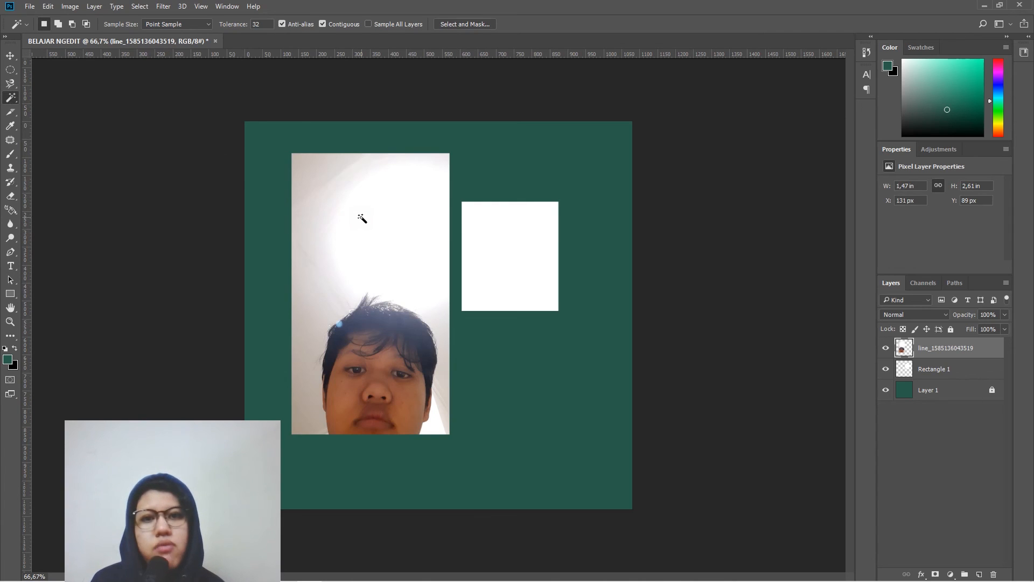
pyautogui.click(362, 196)
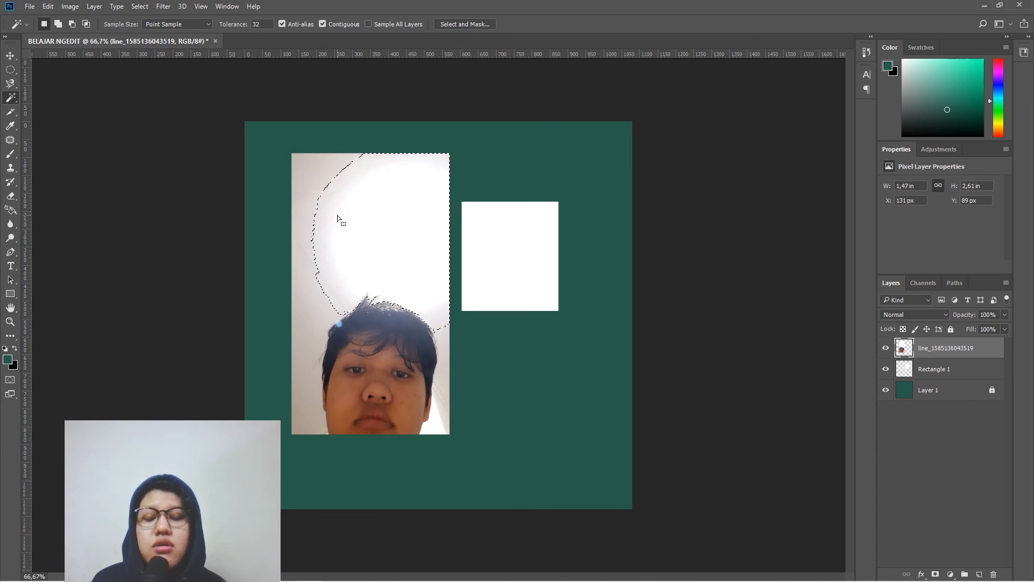
pyautogui.rightClick(11, 98)
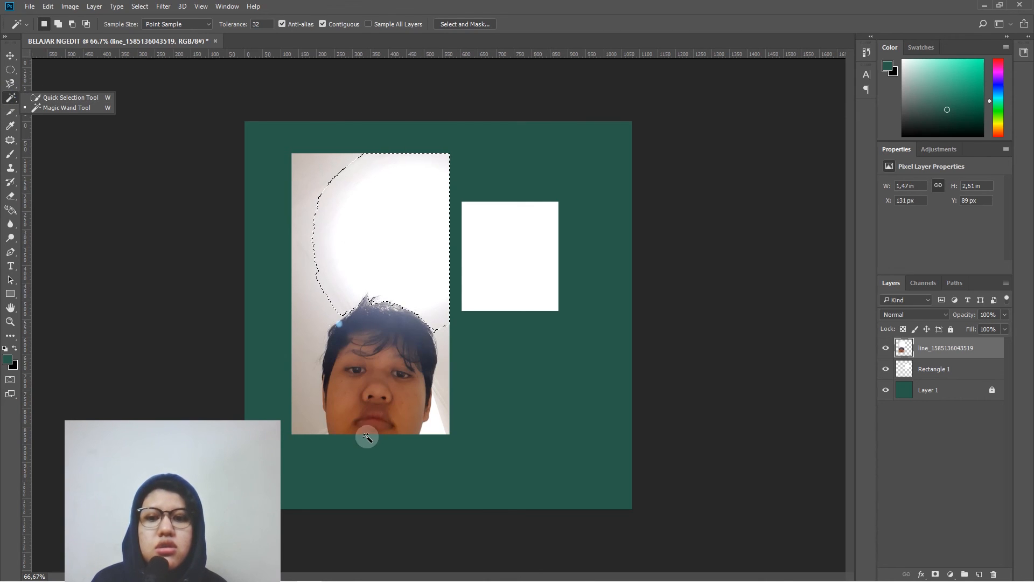
# - Add the remaining background areas on both sides of the head to the Magic Wand selection
pyautogui.press('shift')
pyautogui.keyDown('shift'); pyautogui.click(308, 177); pyautogui.keyUp('shift')
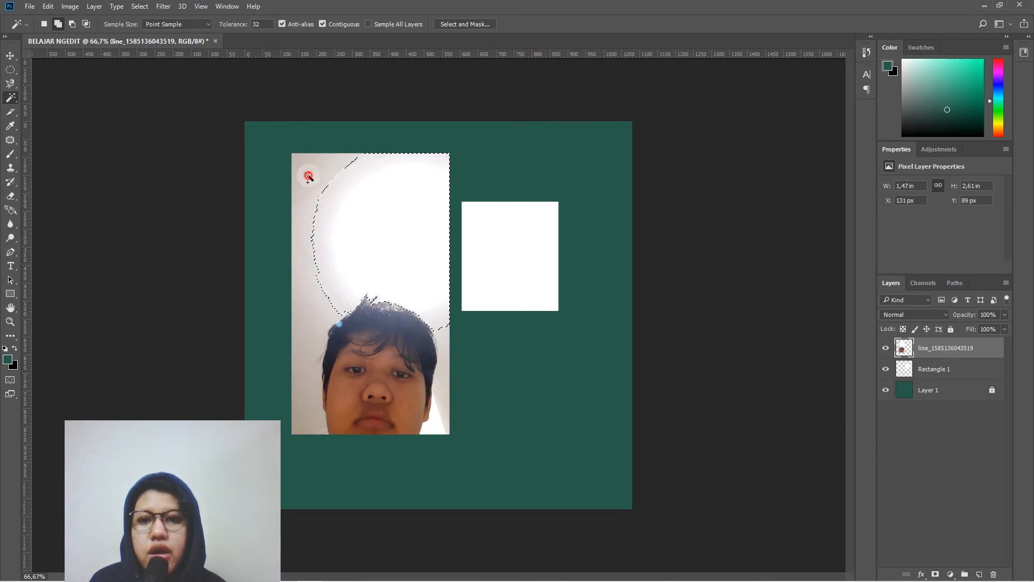
pyautogui.keyDown('shift'); pyautogui.click(324, 393); pyautogui.keyUp('shift')
pyautogui.keyDown('shift'); pyautogui.click(308, 419); pyautogui.keyUp('shift')
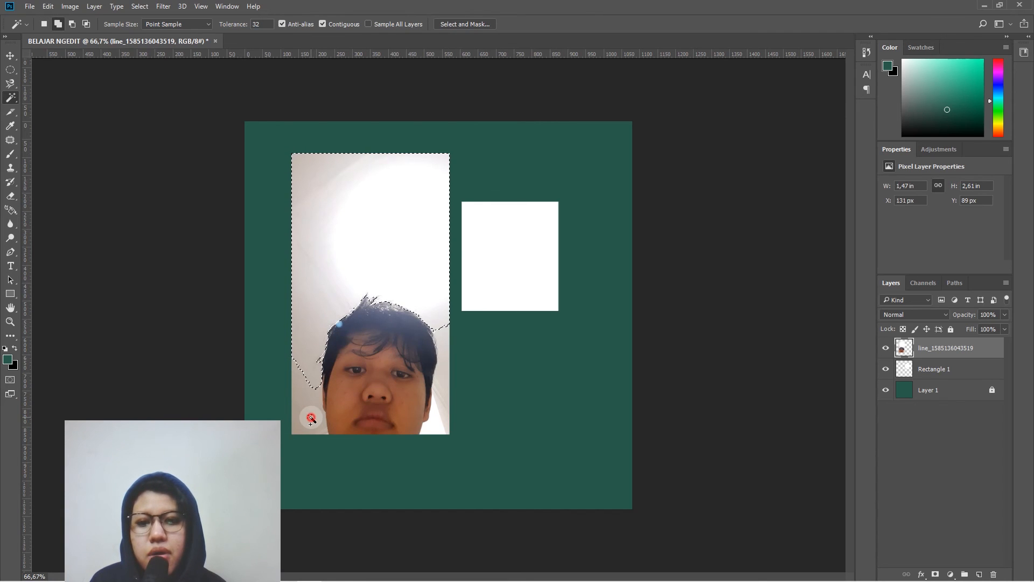
pyautogui.keyDown('shift'); pyautogui.click(438, 408); pyautogui.keyUp('shift')
pyautogui.keyDown('shift'); pyautogui.click(439, 427); pyautogui.keyUp('shift')
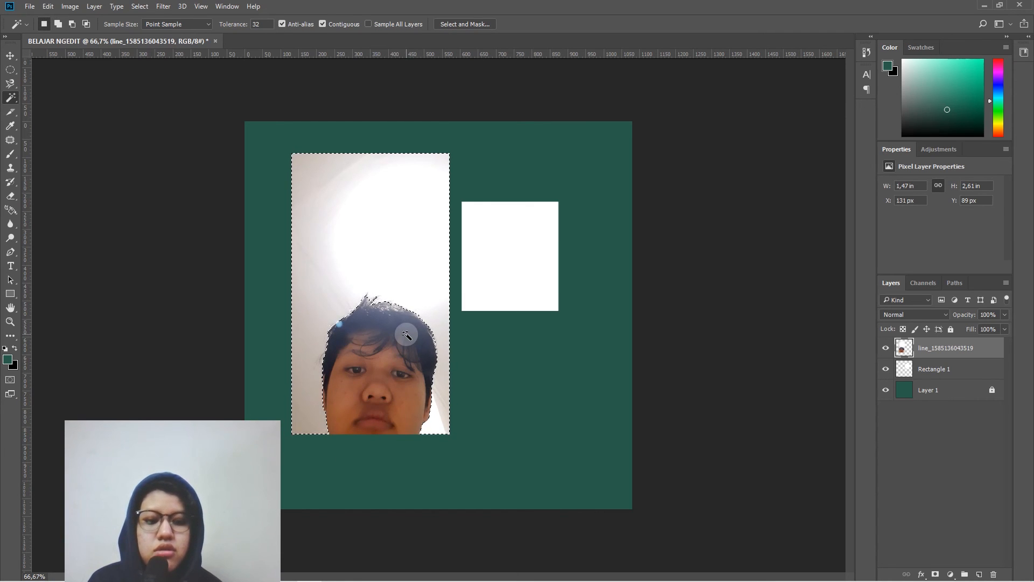
pyautogui.press('Delete')
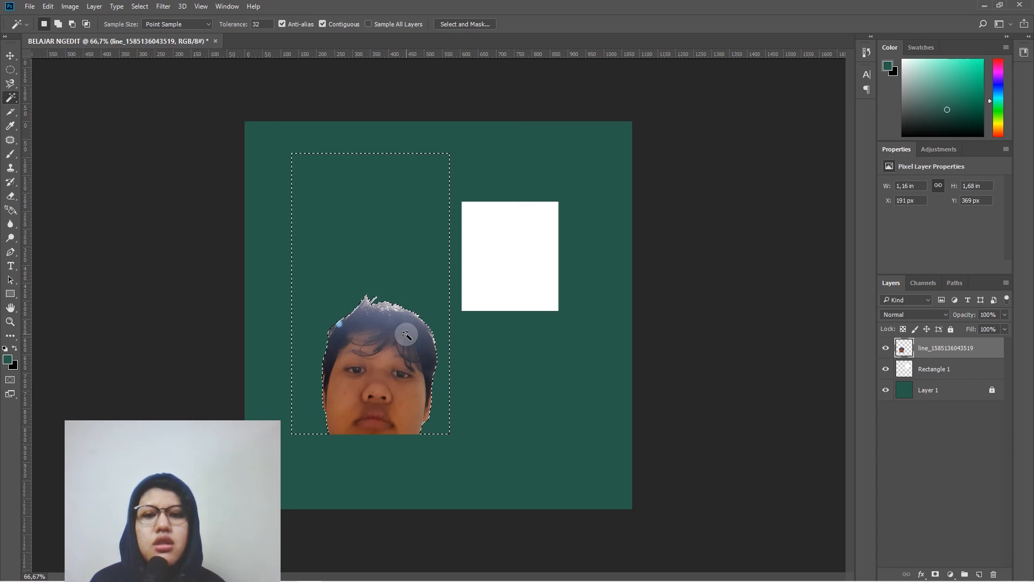
pyautogui.hotkey('ctrl', 'd')
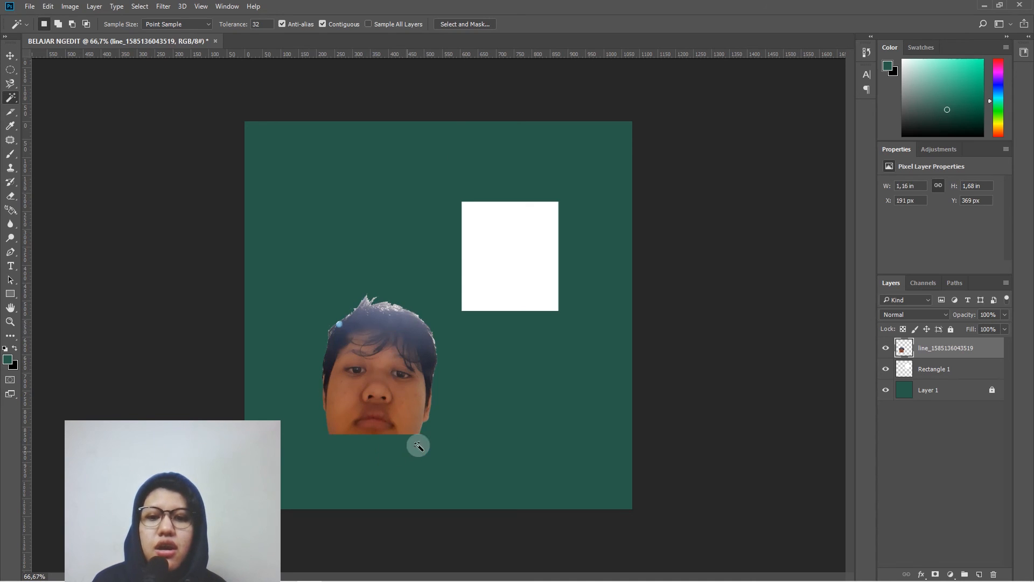
pyautogui.hotkey('ctrl', 'z')
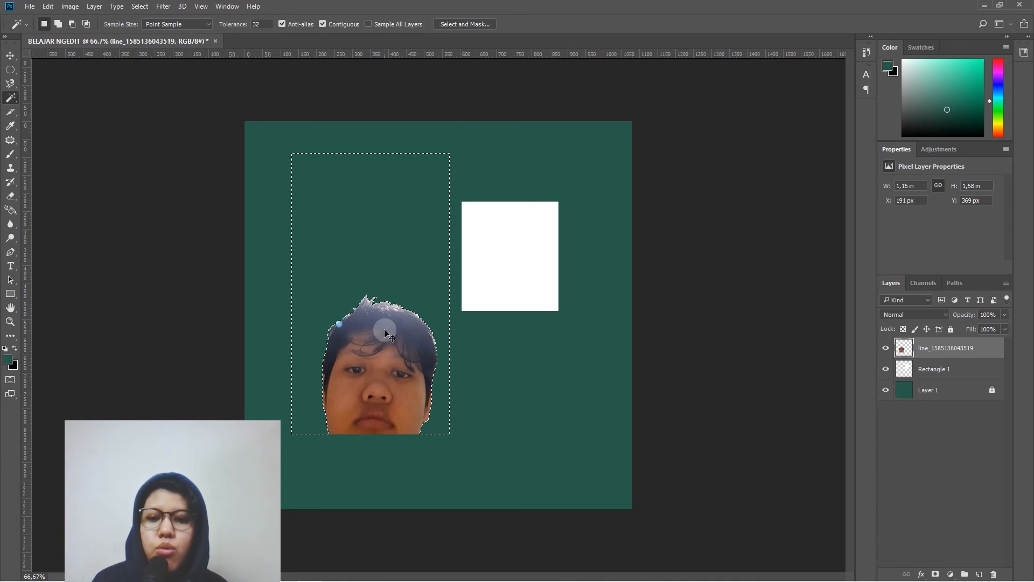
pyautogui.hotkey('ctrl', 'z')
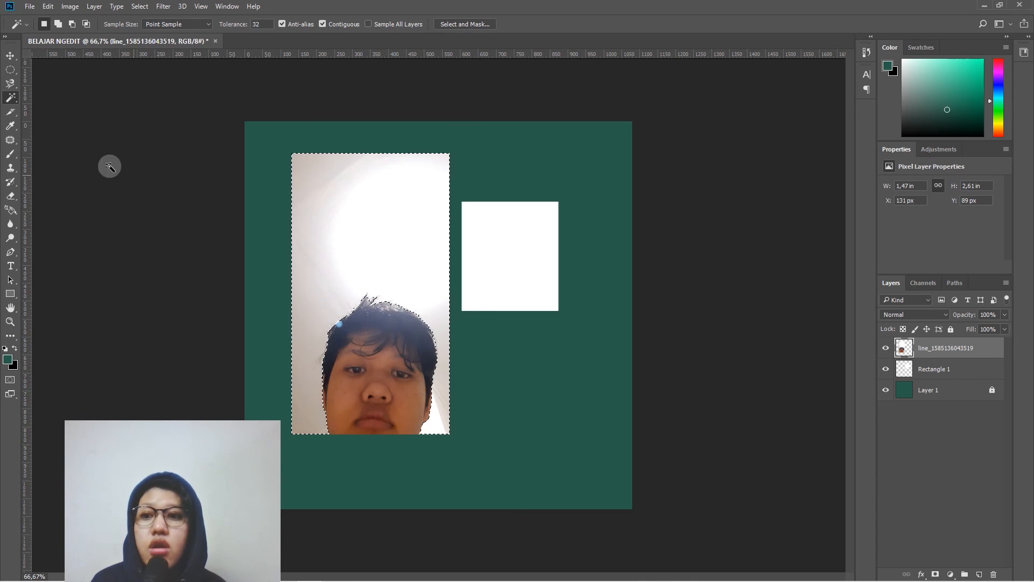
# - Clear the selection and brush over the photo's background and head with the Quick Selection tool in add mode
pyautogui.click(15, 97)
pyautogui.click(51, 95)
pyautogui.click(60, 26)
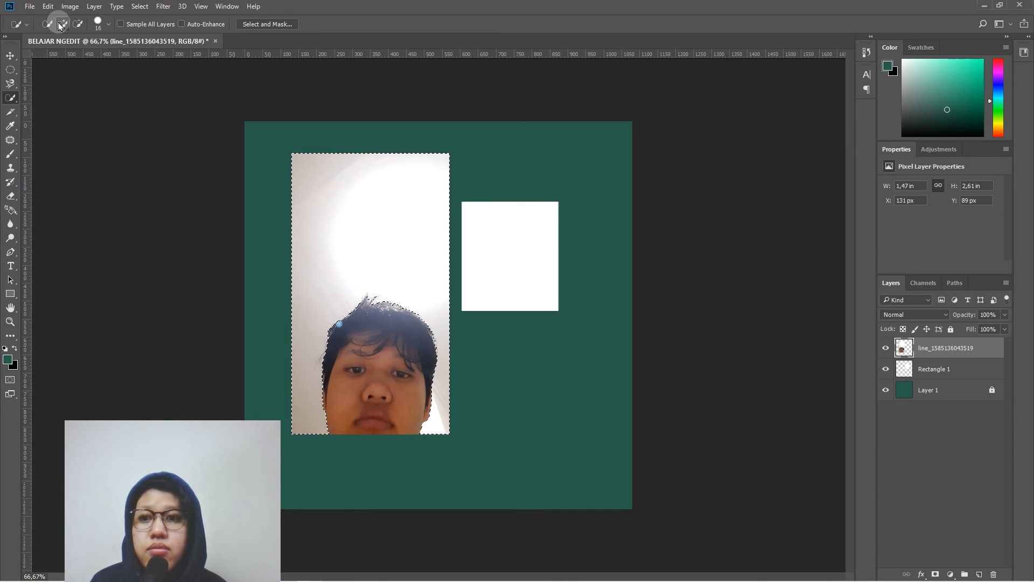
pyautogui.click(69, 86)
pyautogui.click(60, 23)
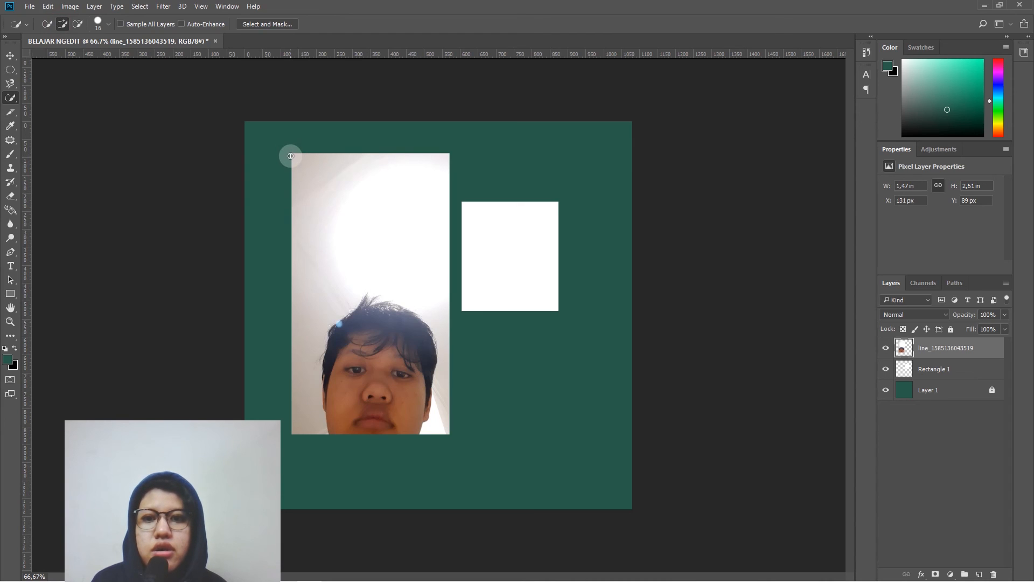
pyautogui.moveTo(333, 243)
pyautogui.mouseDown()
pyautogui.moveTo(362, 303)
pyautogui.moveTo(409, 359)
pyautogui.mouseUp()
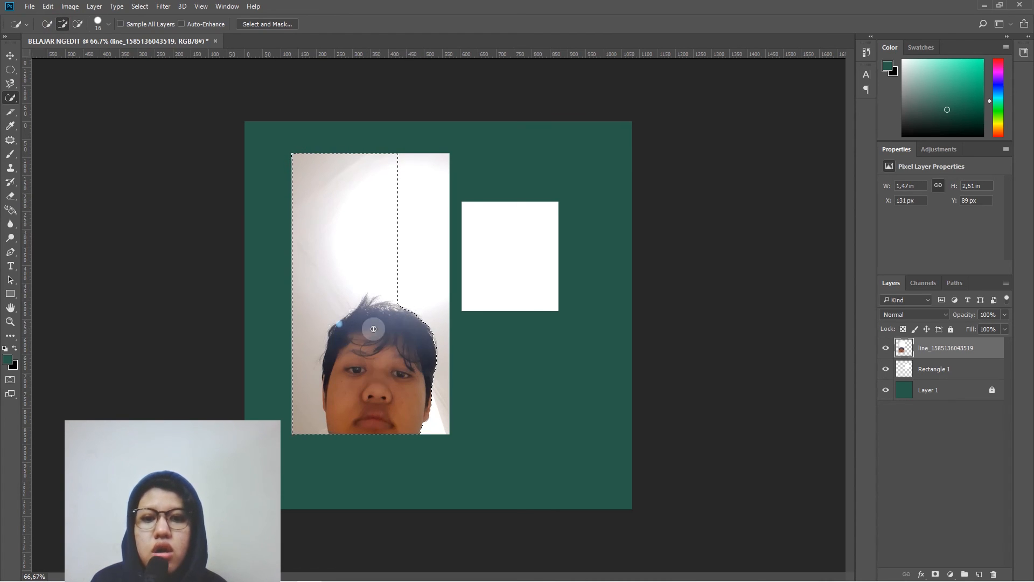
# - Switch the Quick Selection tool to subtract mode and set its brush size to 25
pyautogui.click(79, 24)
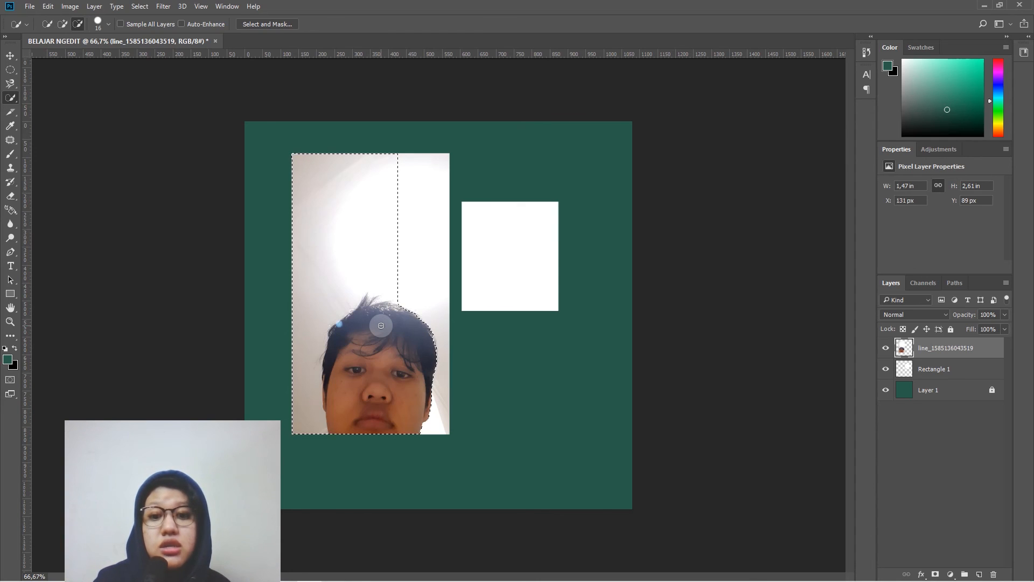
pyautogui.press('[')
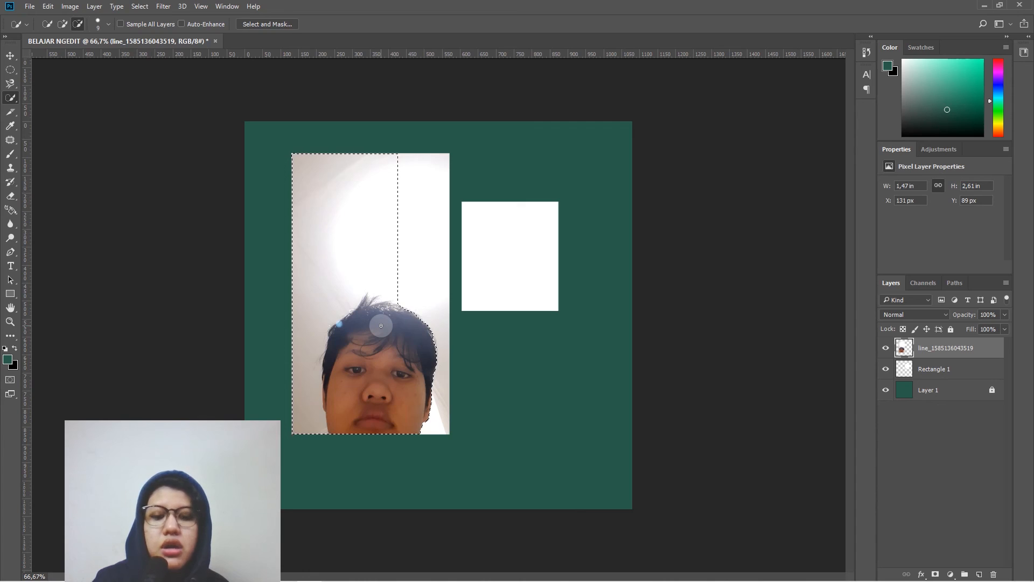
pyautogui.press(']')
pyautogui.press(']')
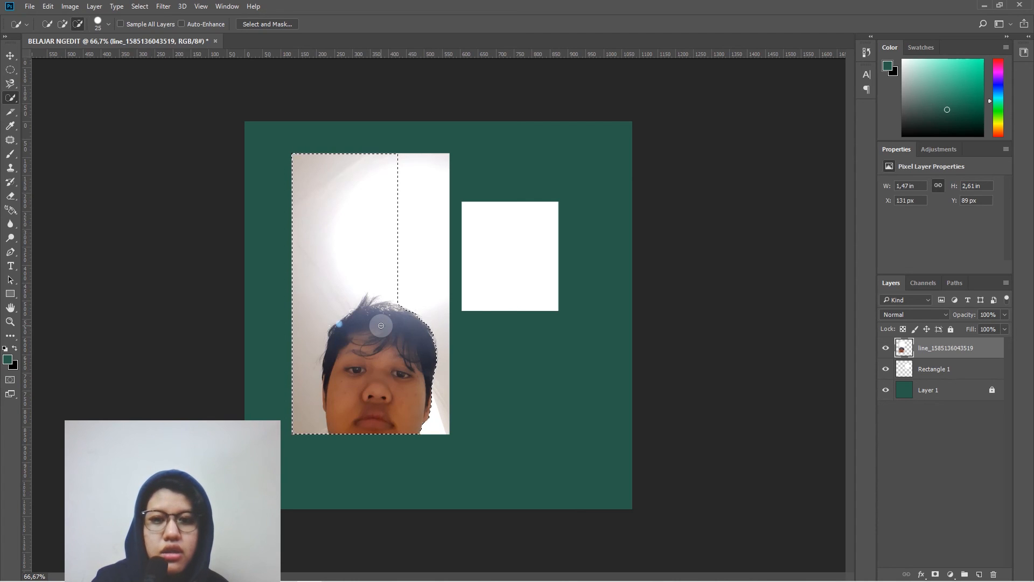